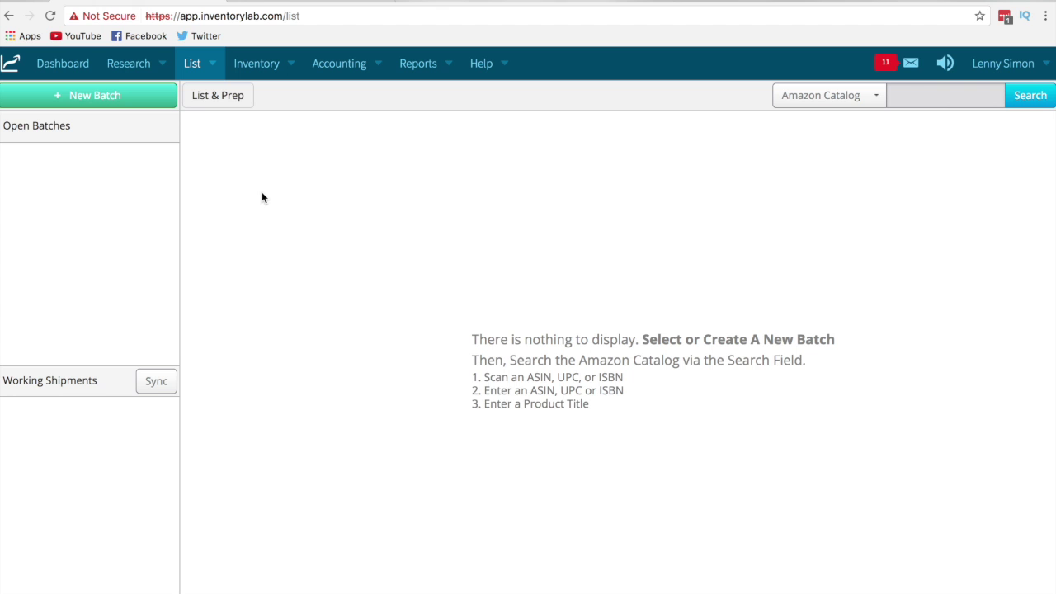
Step: Create a new live FBA batch with the default name and settings, and dismiss the live batches warning
click(81, 97)
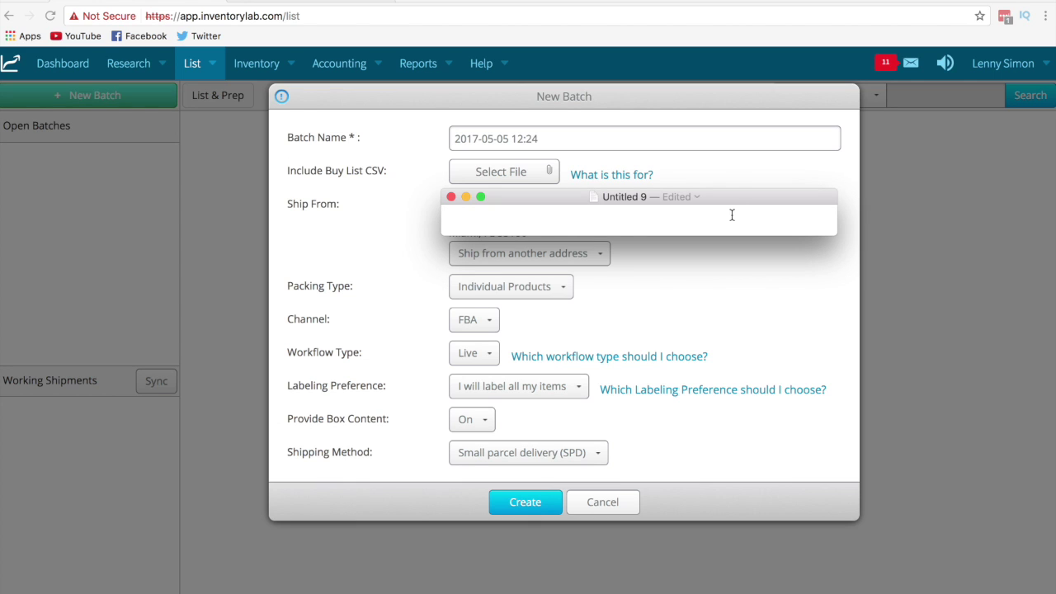
drag(753, 197, 748, 195)
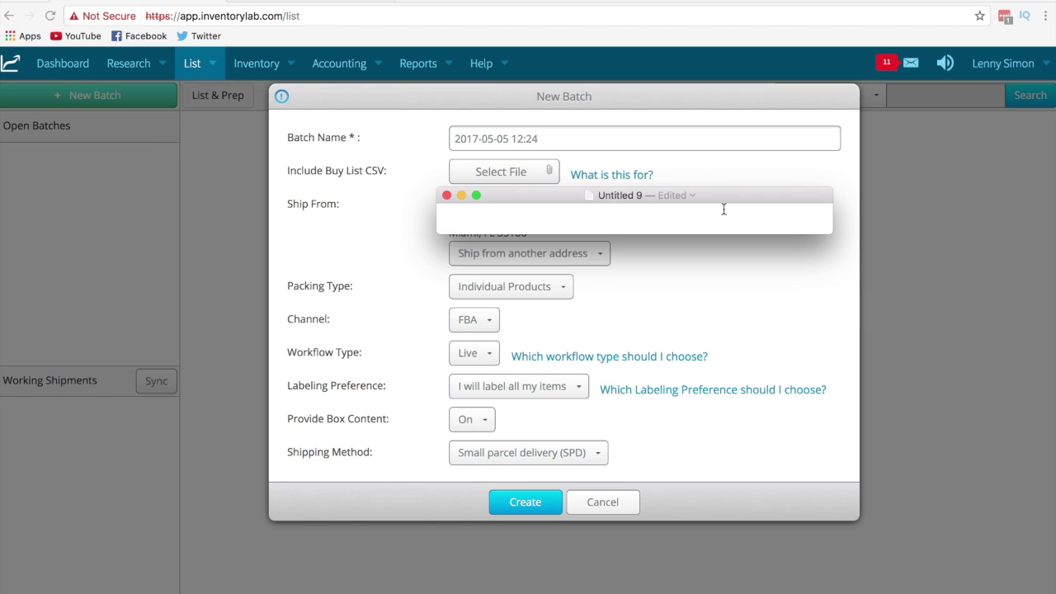
drag(734, 194, 737, 196)
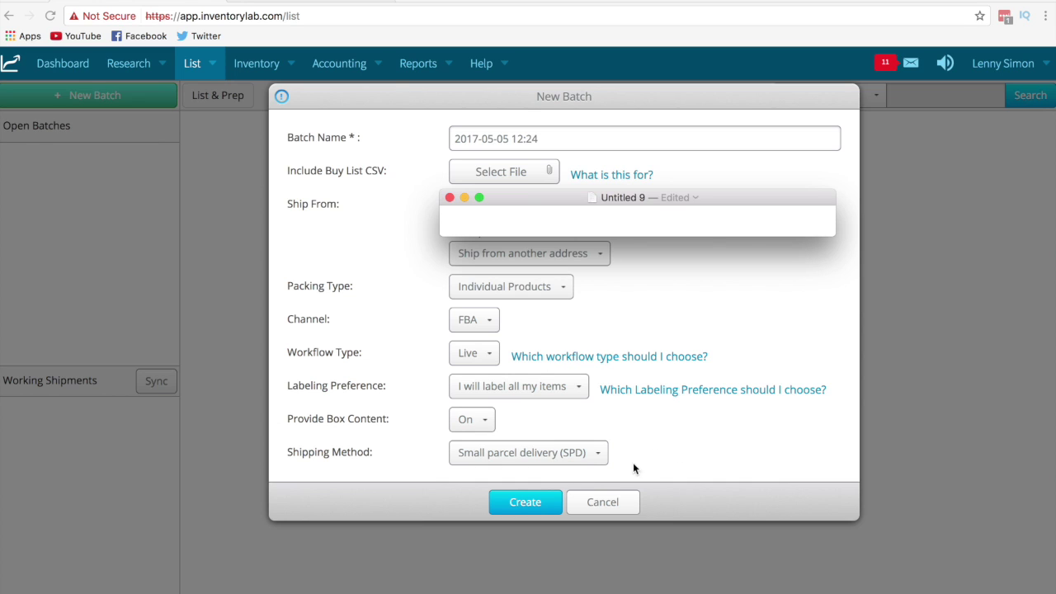
click(525, 502)
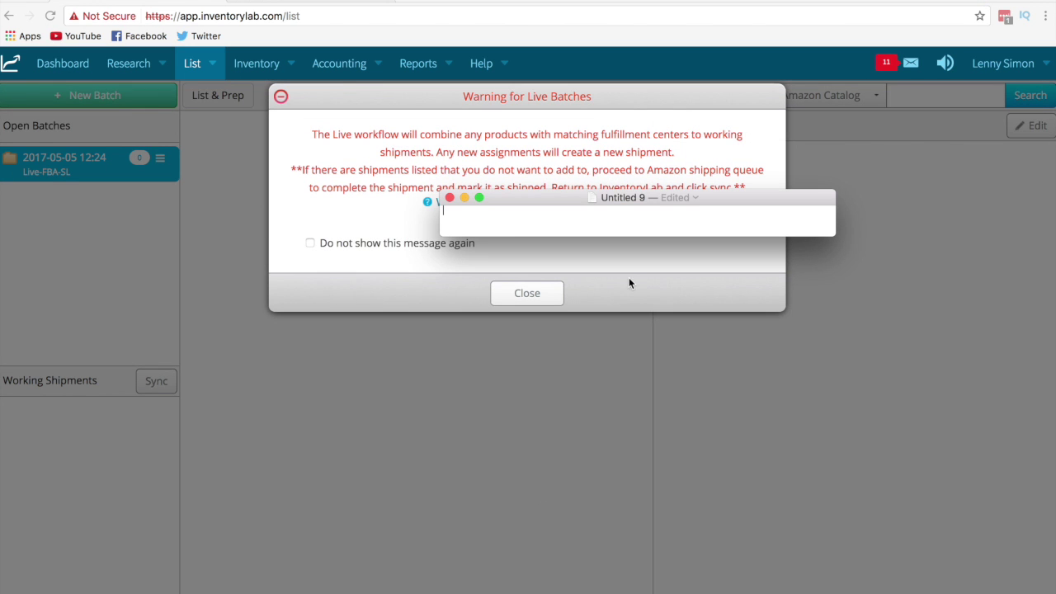
click(628, 283)
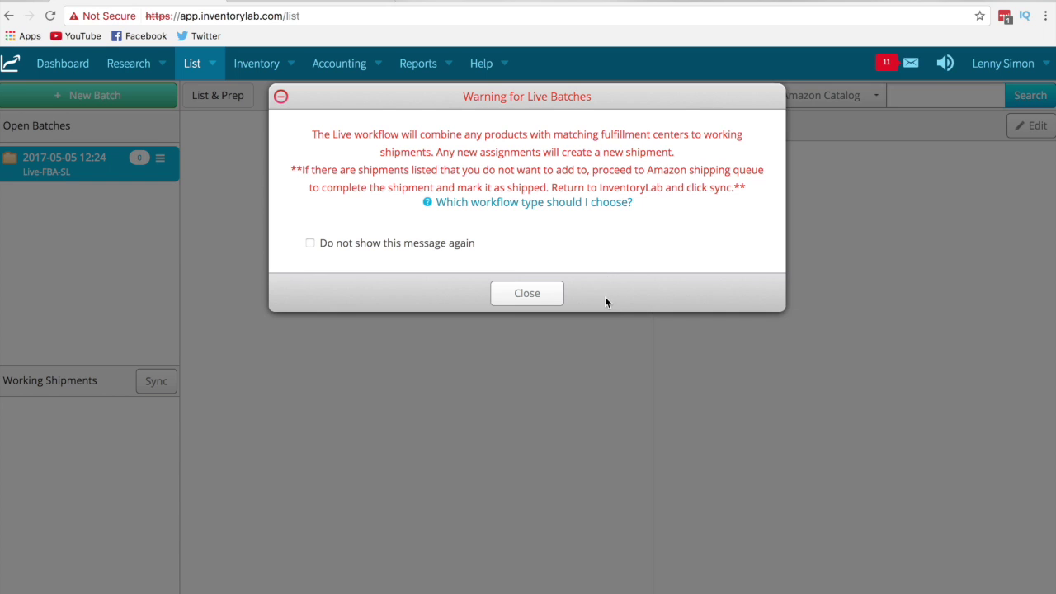
click(534, 298)
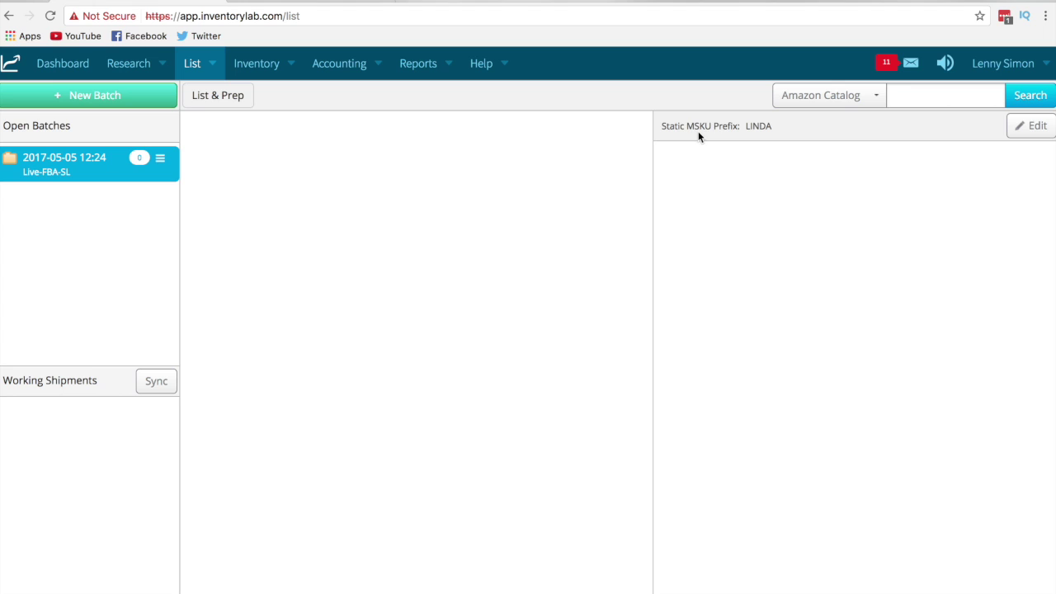
Step: Set the product search to Amazon Catalog and save the batch's MSKU customization with a set prefix
click(872, 103)
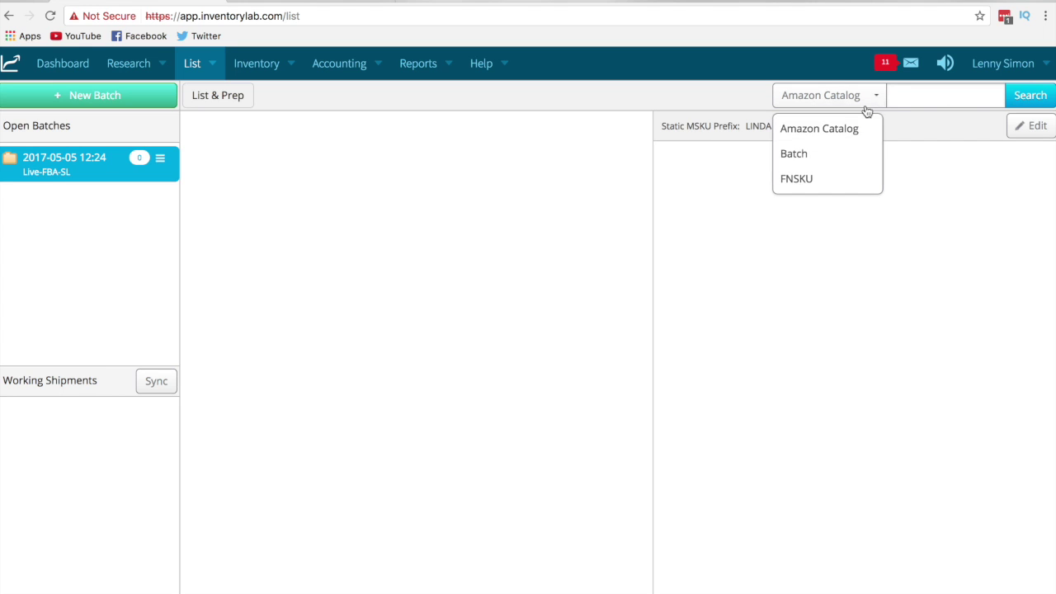
click(850, 129)
click(920, 102)
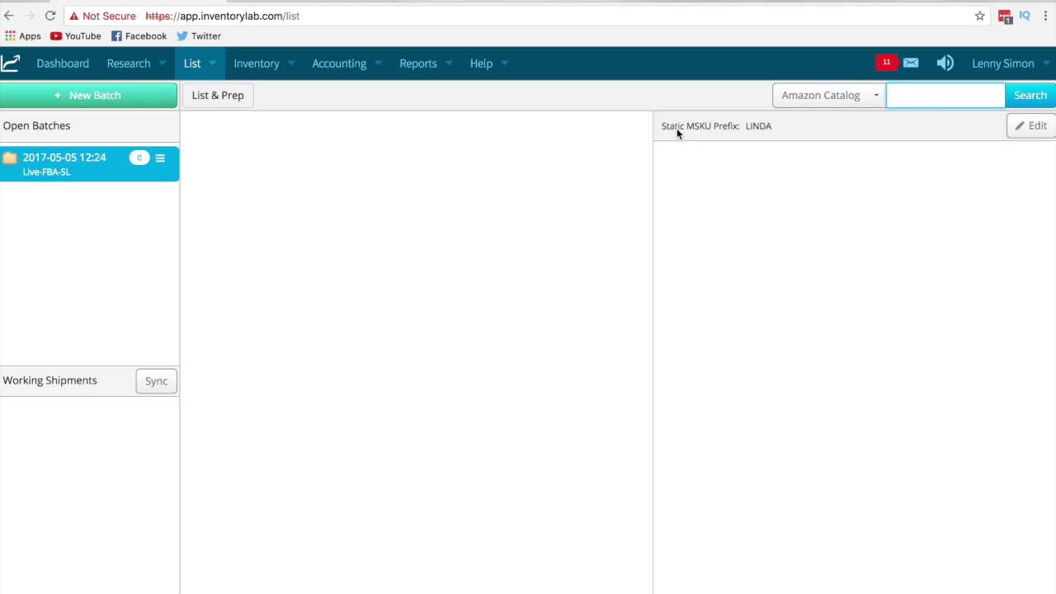
click(1030, 127)
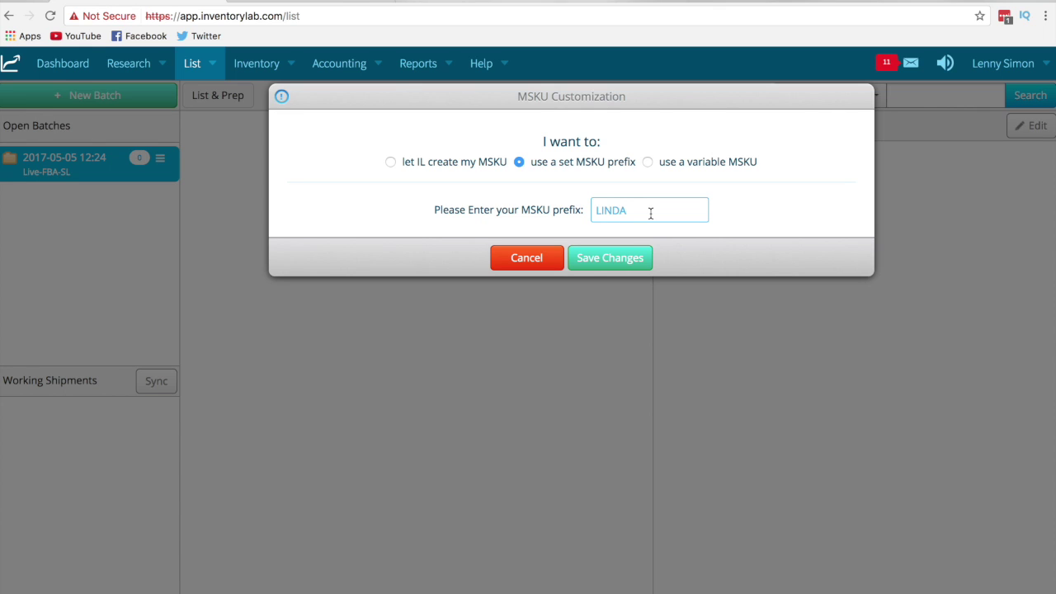
click(636, 257)
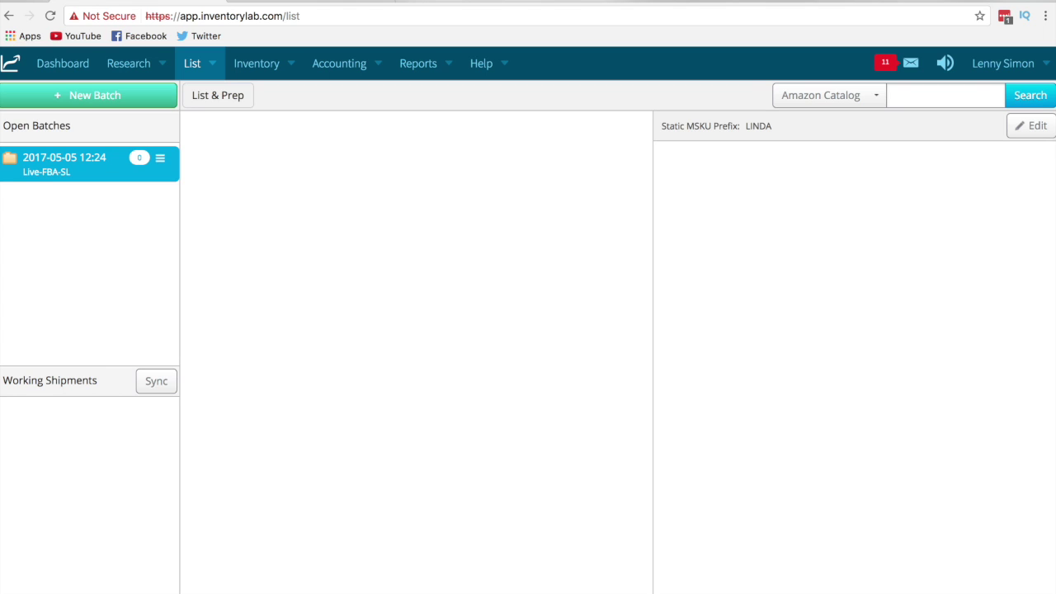
click(914, 97)
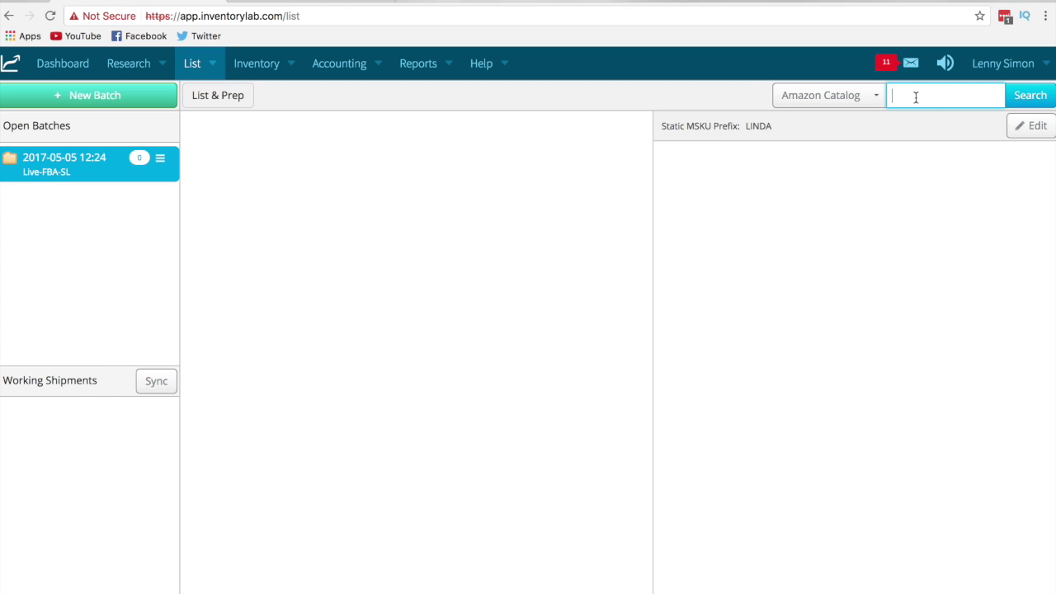
text(9780826448330)
key(Return)
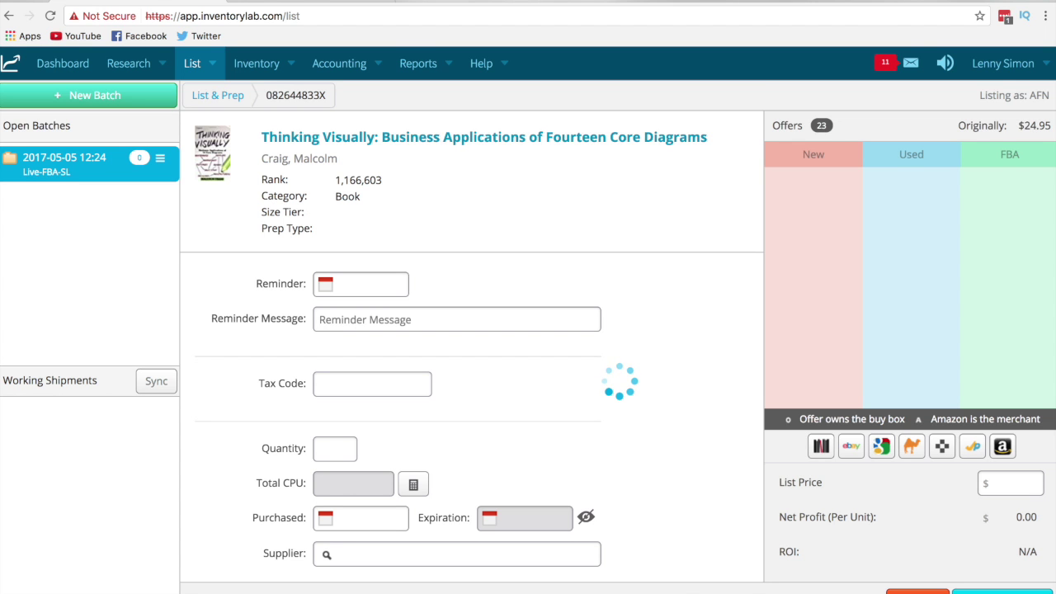
Step: Open the book's Amazon product page in a separate tab and compare it with the listing's title and details
right_click(448, 137)
click(456, 142)
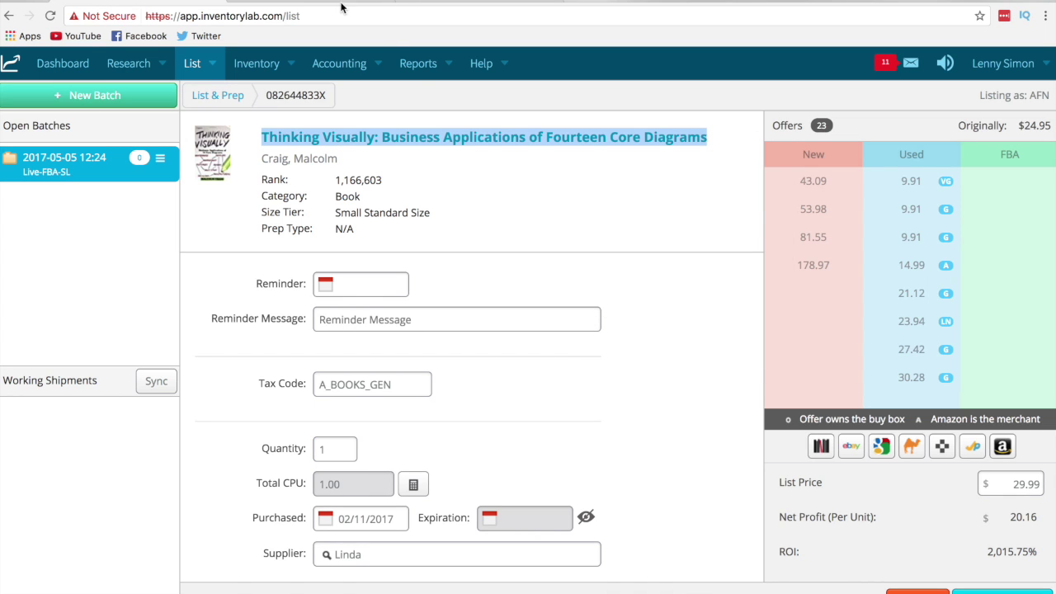
click(311, 2)
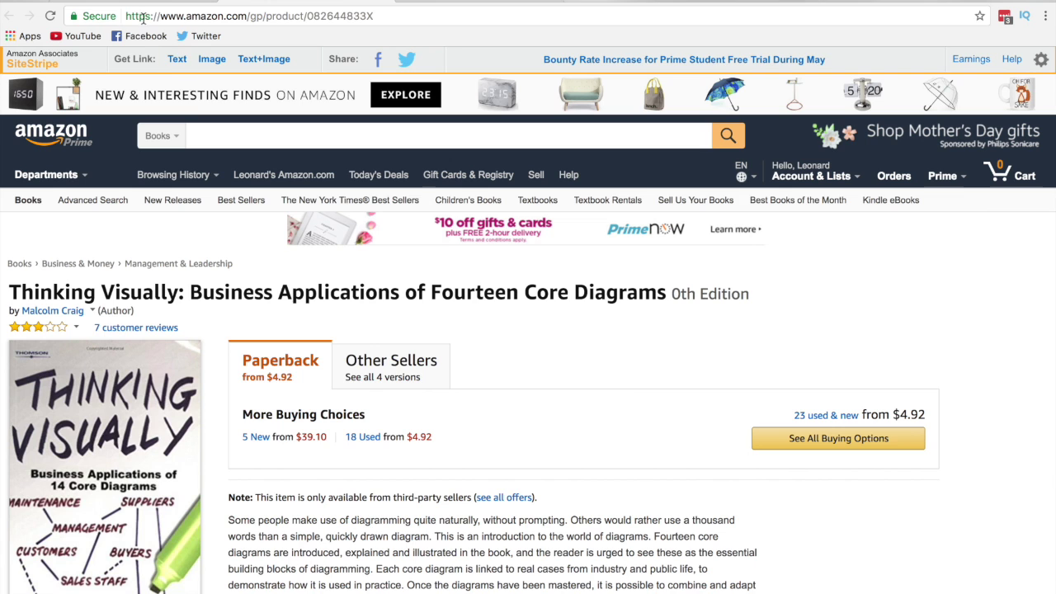
click(190, 2)
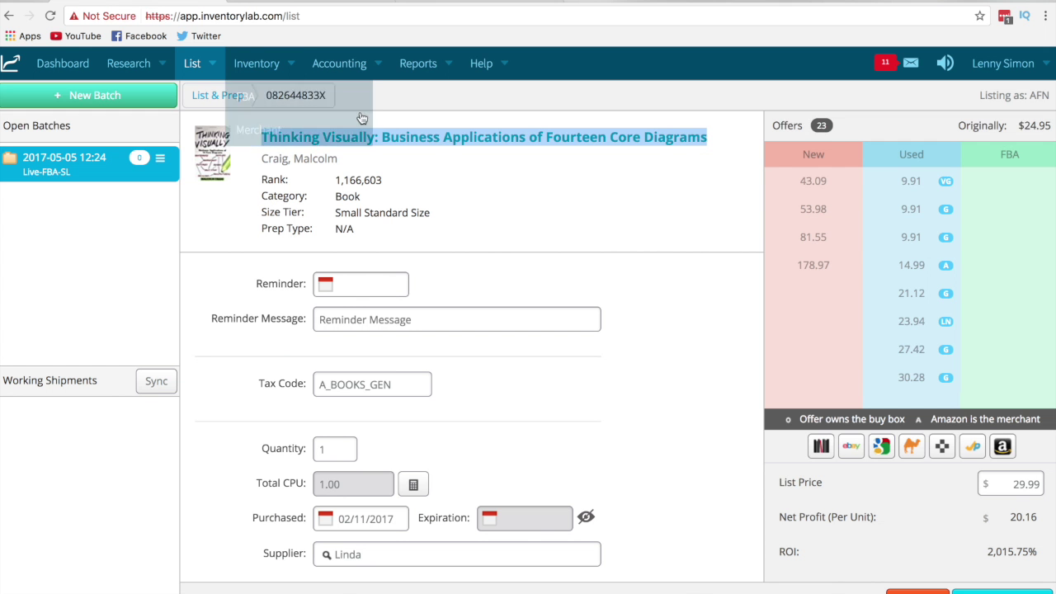
click(290, 3)
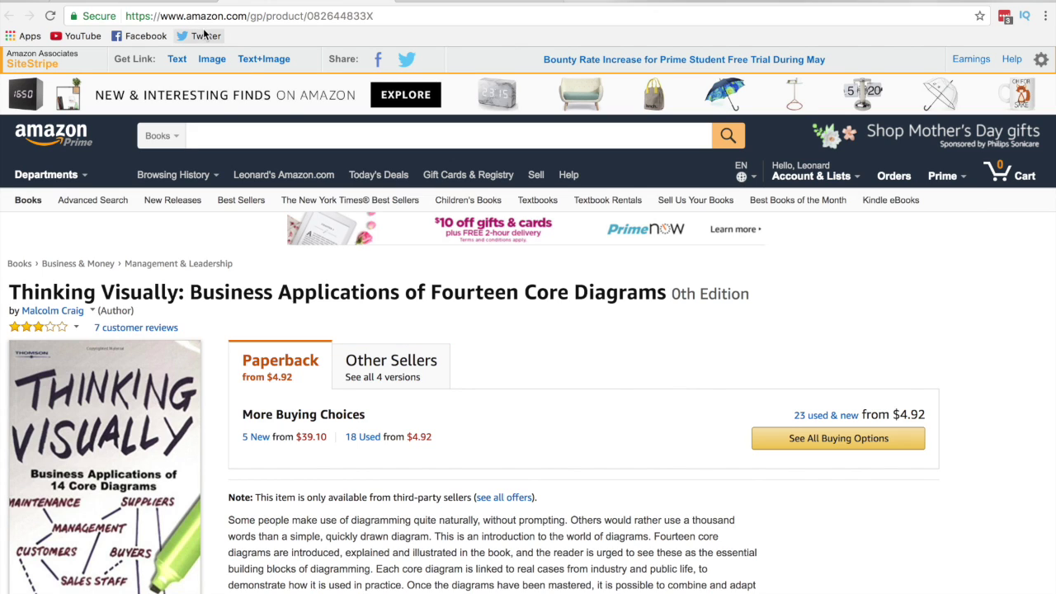
click(298, 3)
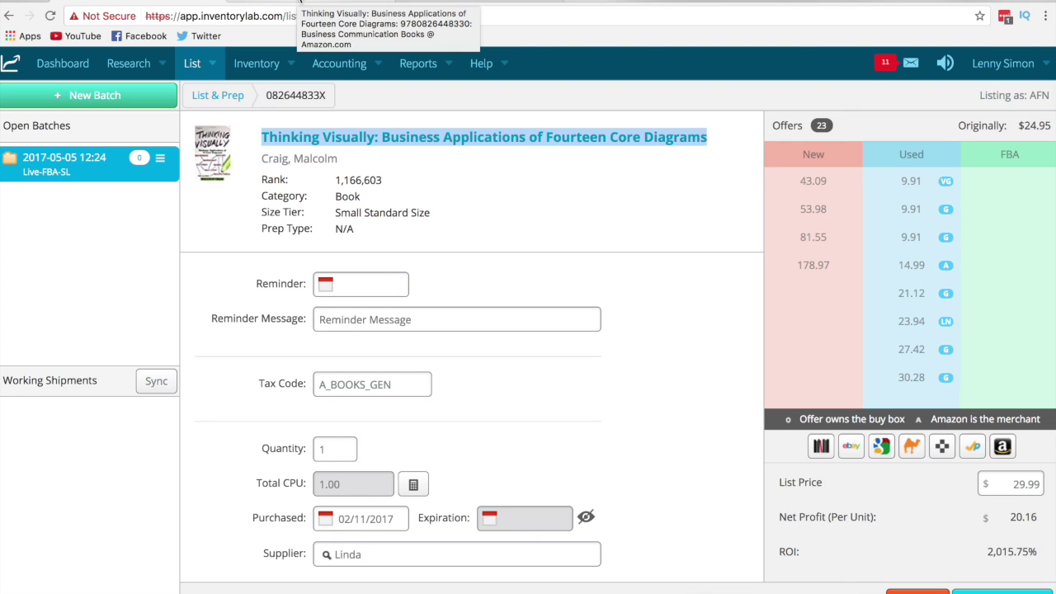
click(300, 1)
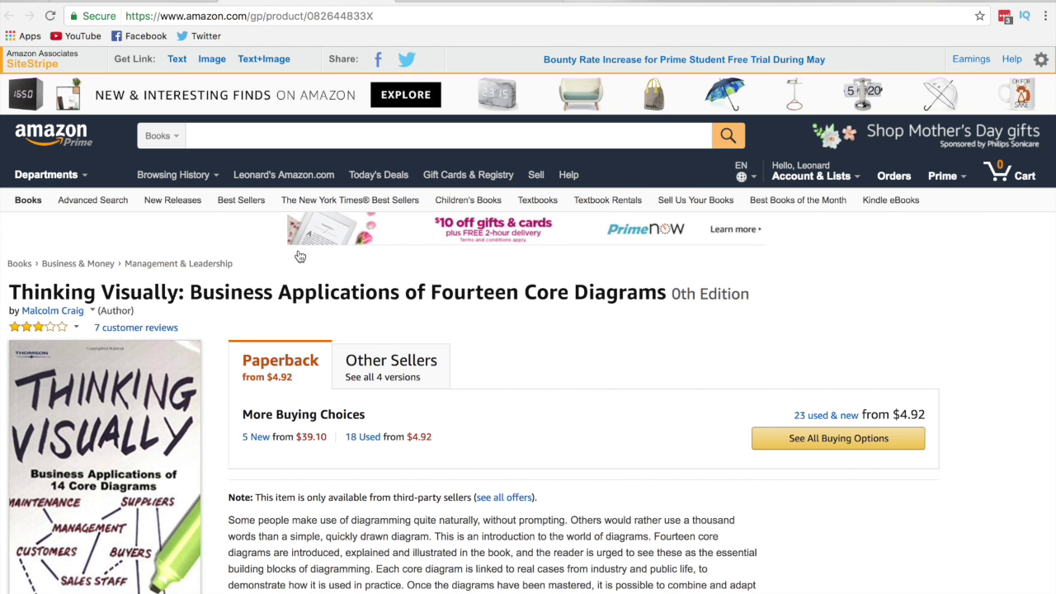
click(204, 5)
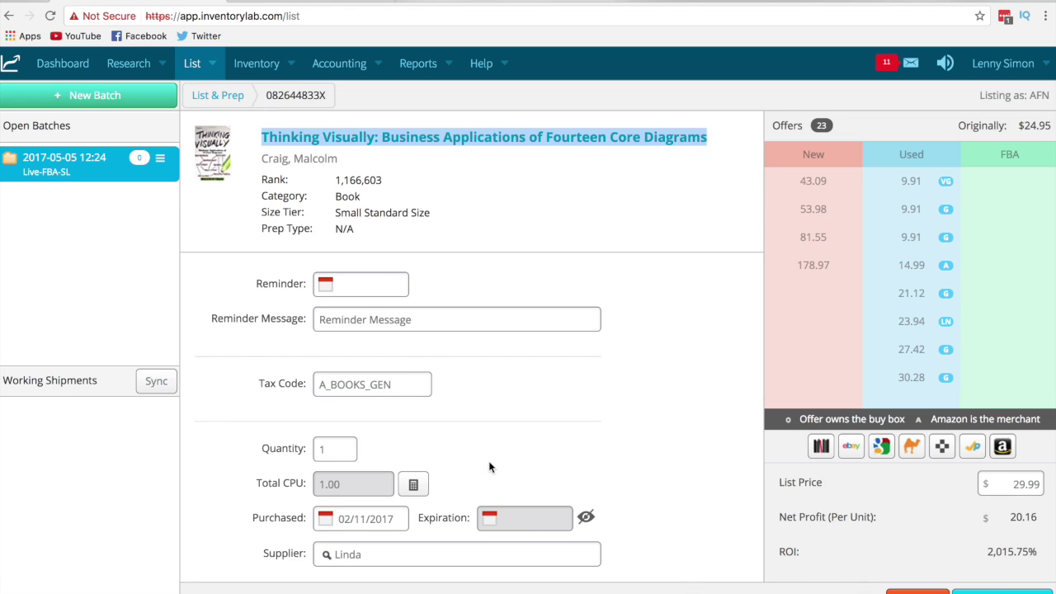
Step: Confirm the book's total CPU of 1.00 in the calculator and check its purchase date and supplier
scroll(483, 461, down, 1)
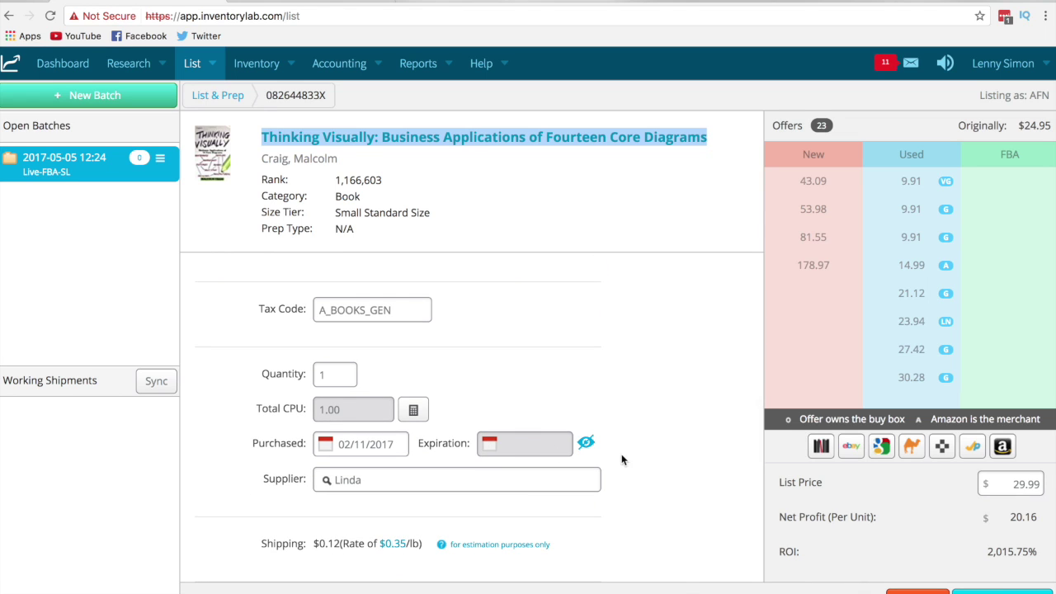
click(404, 413)
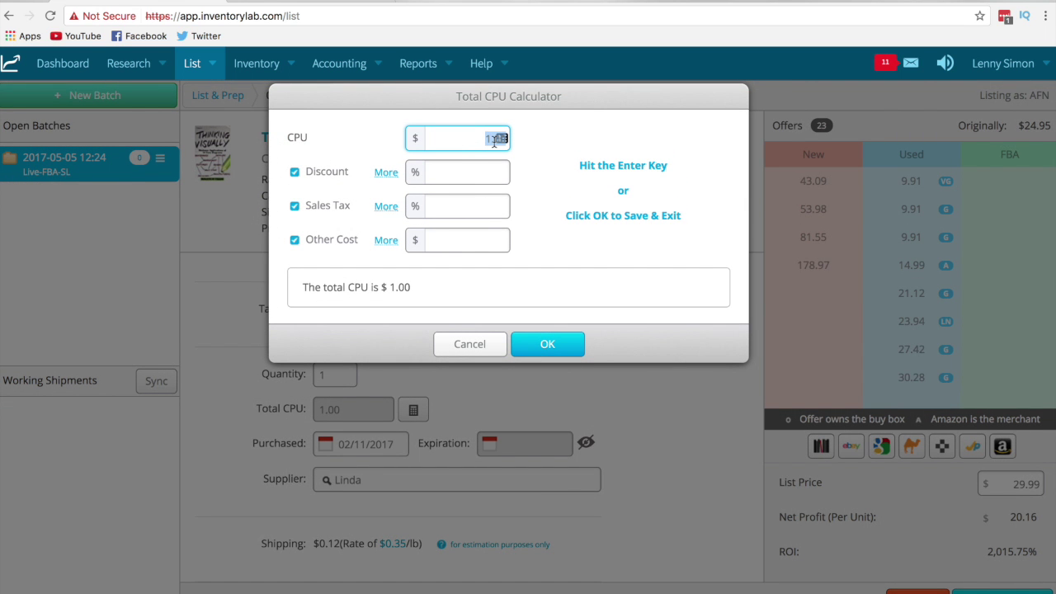
click(523, 355)
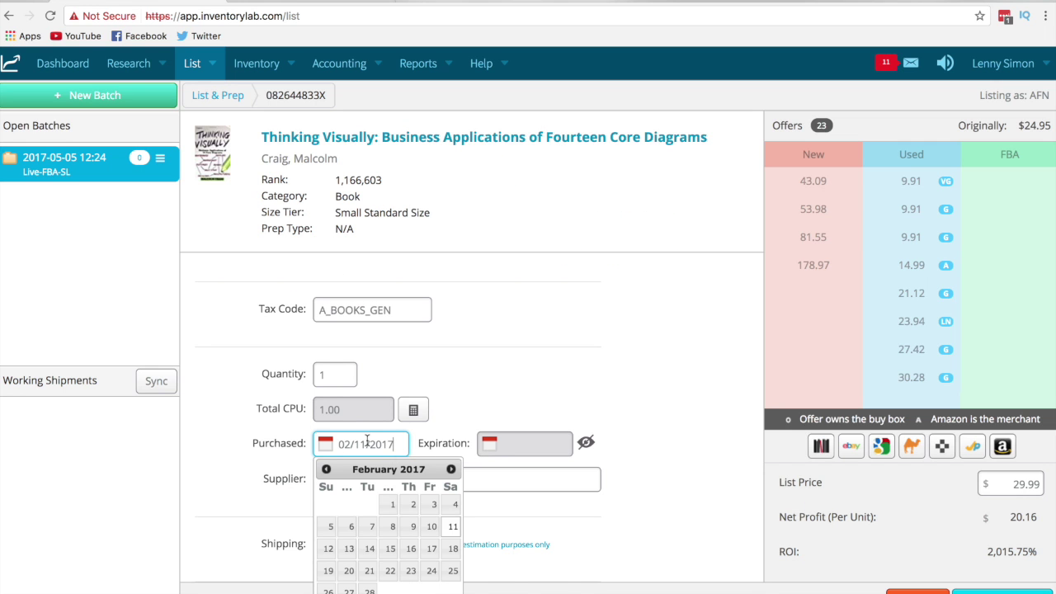
click(663, 437)
scroll(663, 437, down, 1)
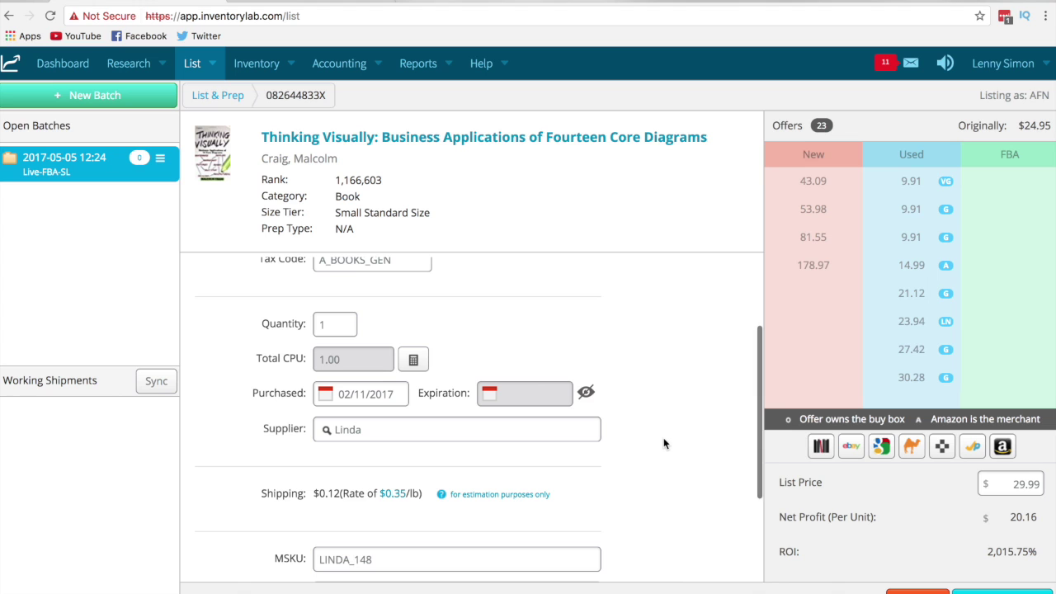
scroll(650, 458, down, 2)
scroll(650, 458, down, 1)
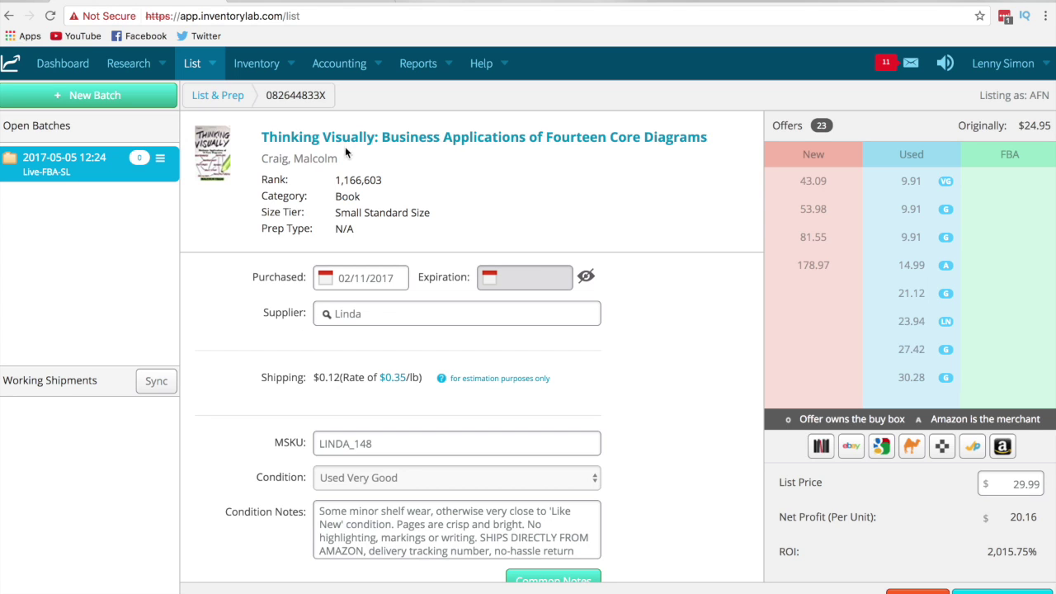
Step: Set the book's condition to Used Very Good and read through the condition notes
mouse_move(419, 66)
scroll(655, 430, down, 1)
click(402, 441)
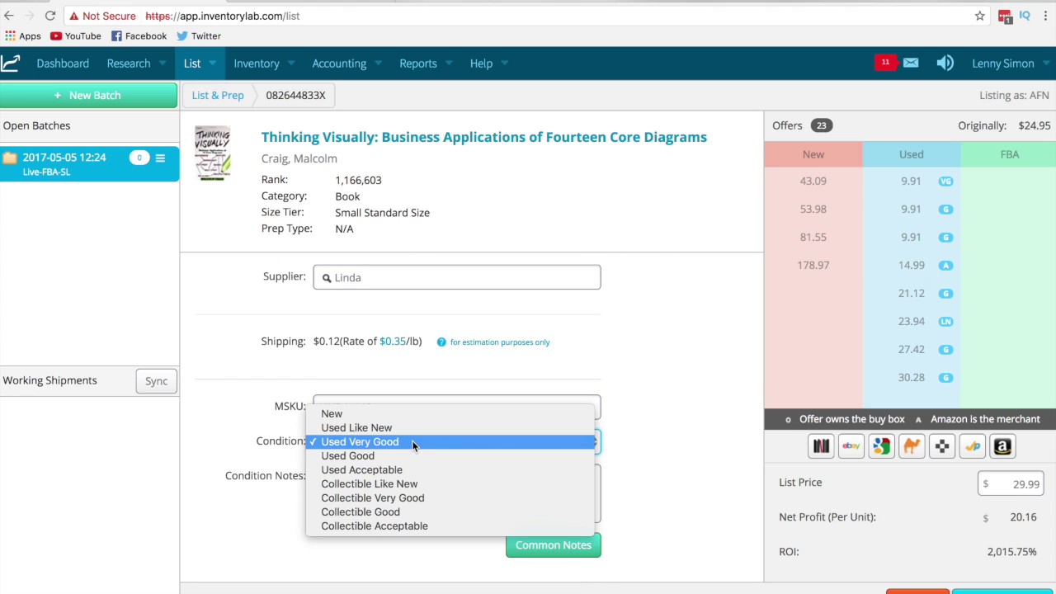
click(424, 441)
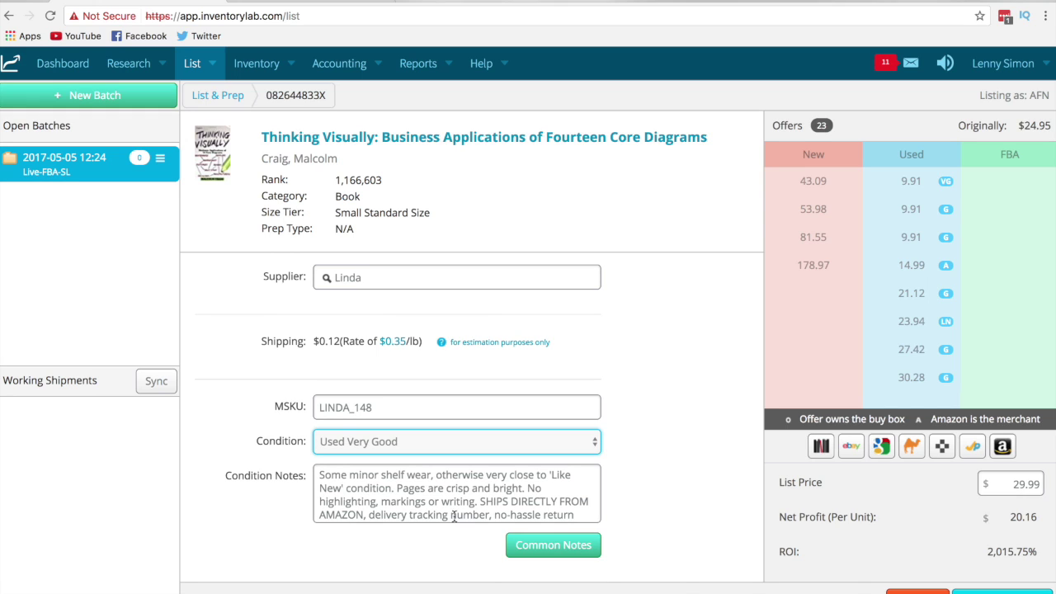
scroll(516, 512, down, 1)
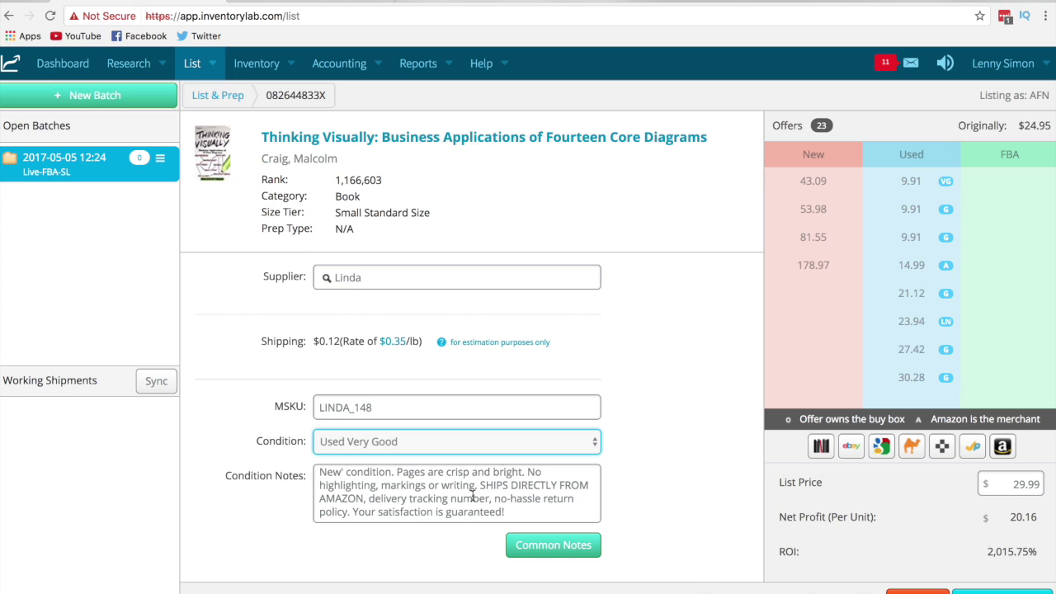
scroll(557, 478, up, 3)
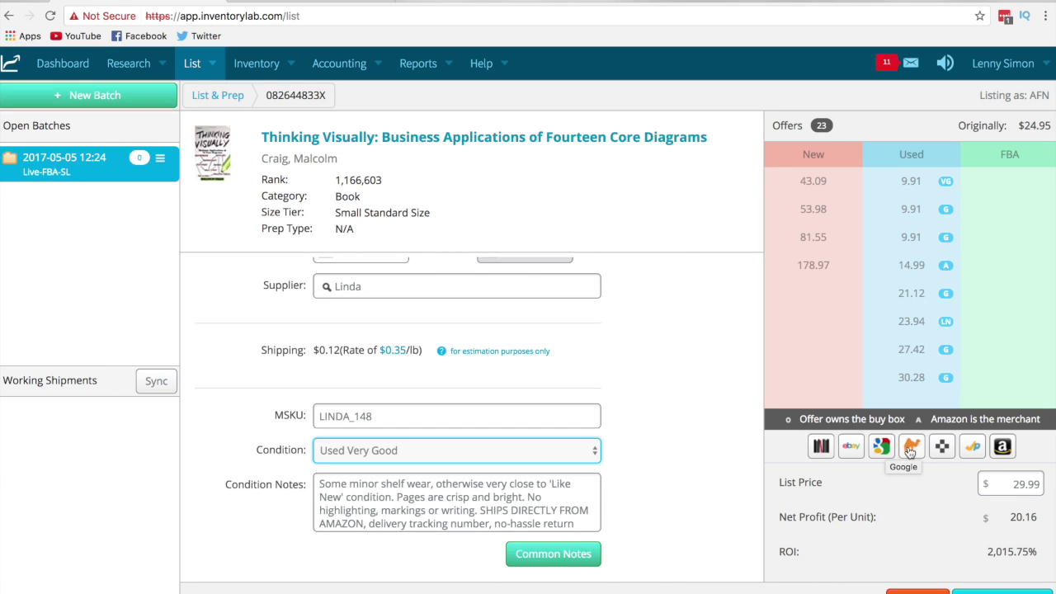
Step: Open the book's Prime offers on Amazon and compare their price and condition with the listing's offers and list price
click(972, 448)
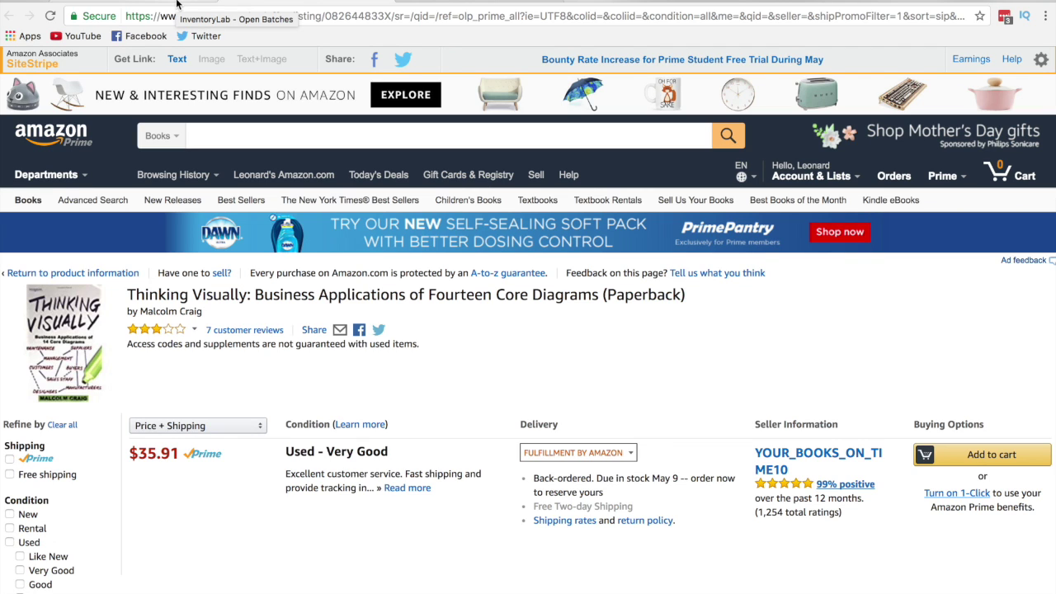
click(176, 4)
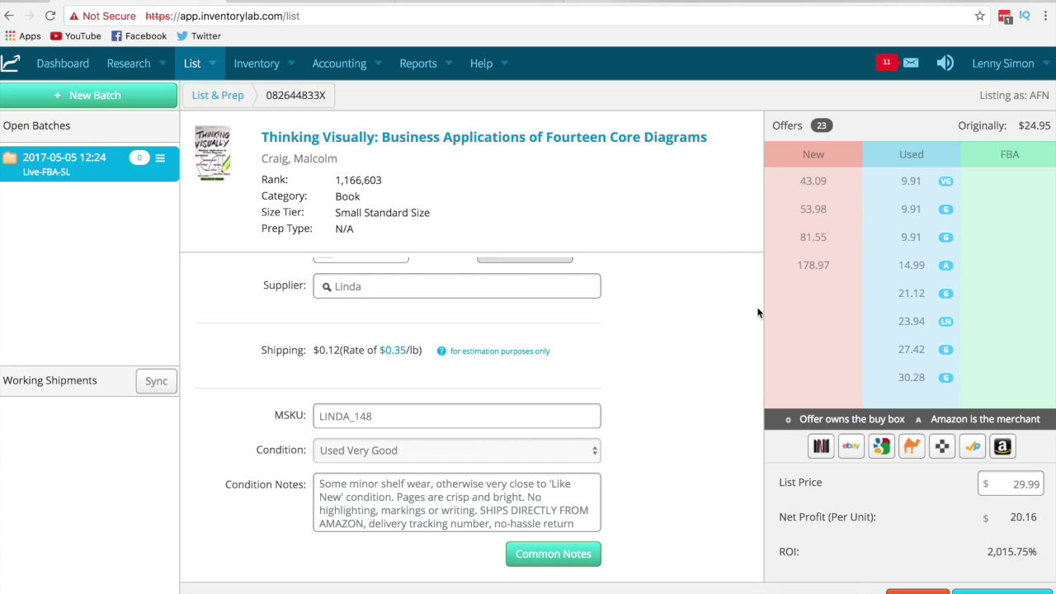
click(356, 3)
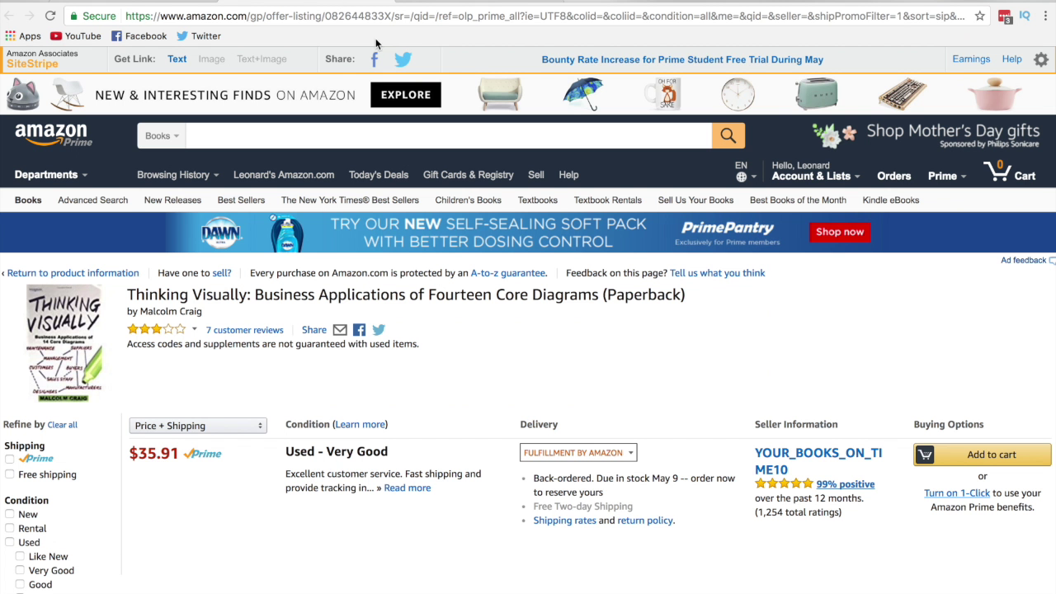
click(183, 2)
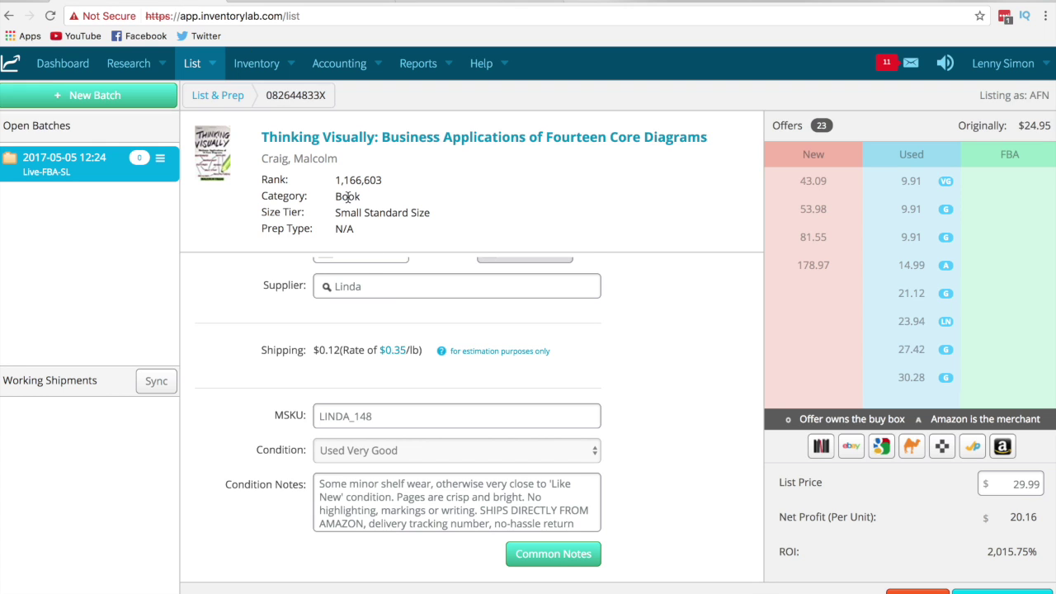
click(293, 2)
click(175, 3)
click(347, 4)
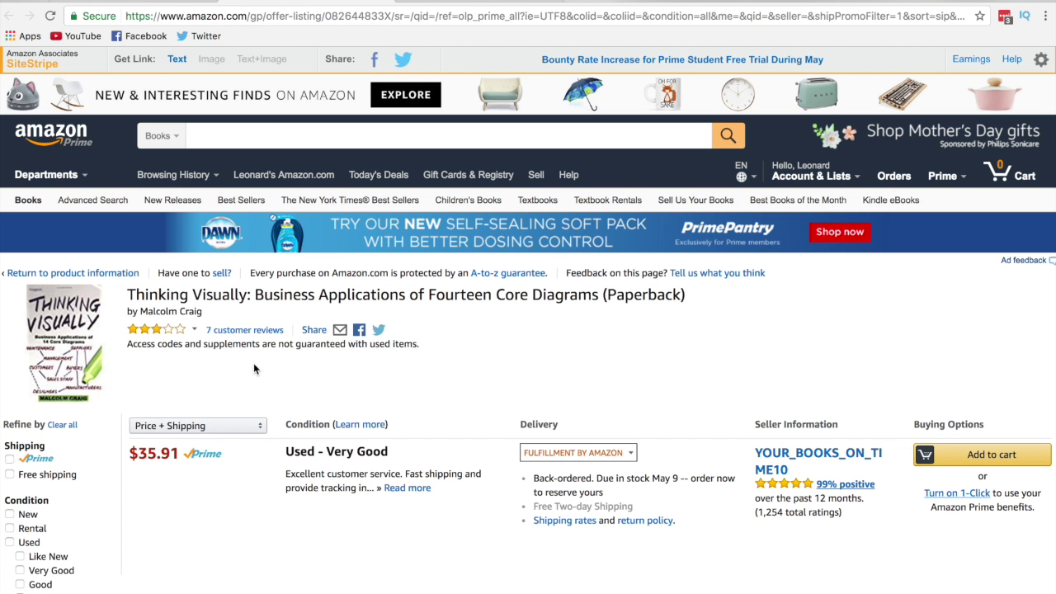
click(133, 3)
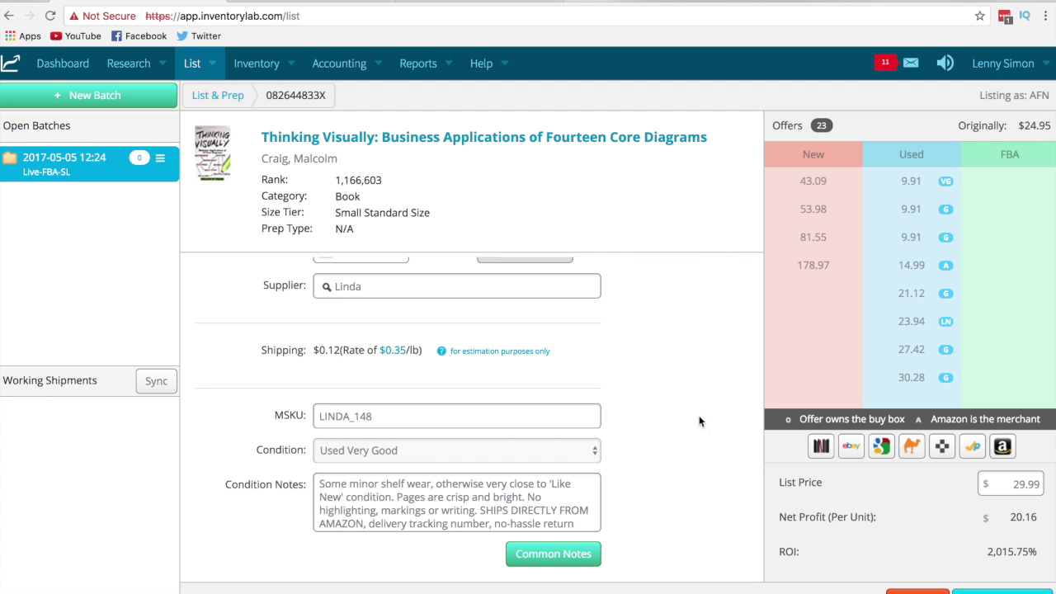
click(280, 3)
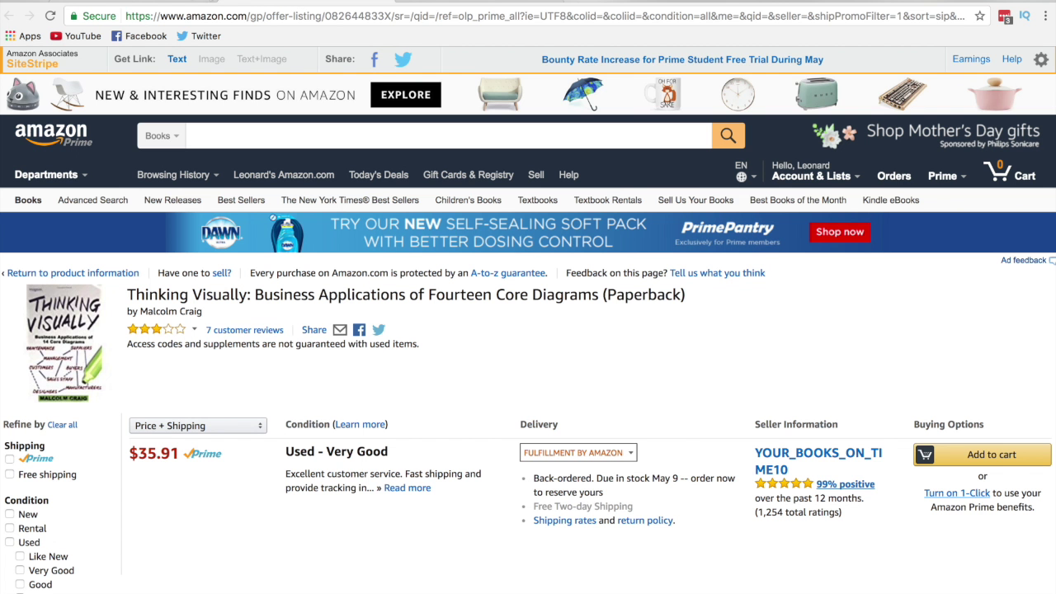
Step: Return to the book's InventoryLab listing and review its cost, purchase date, supplier, condition and net profit
click(195, 3)
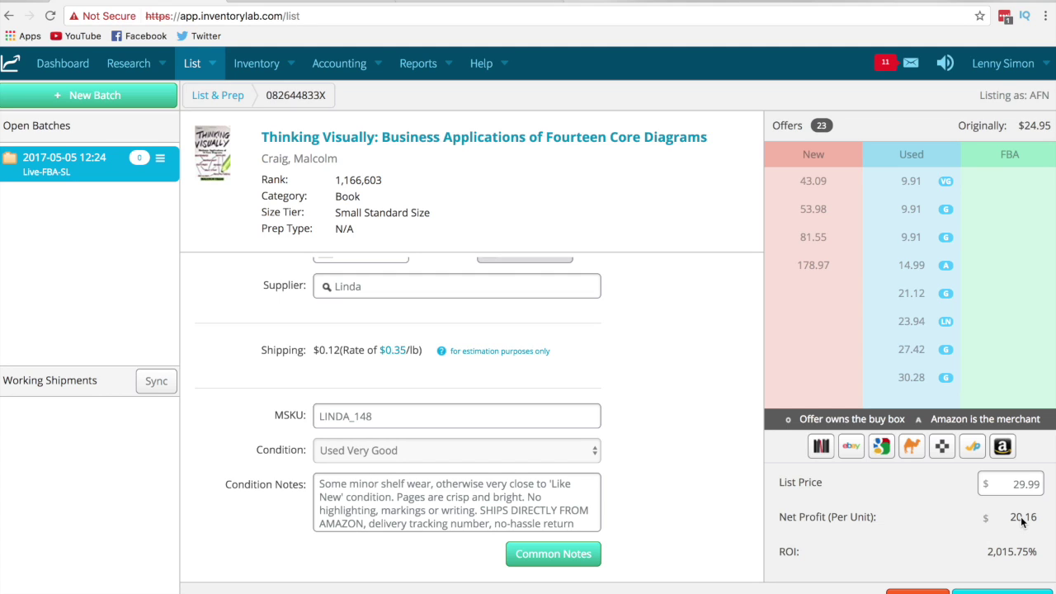
scroll(672, 403, up, 1)
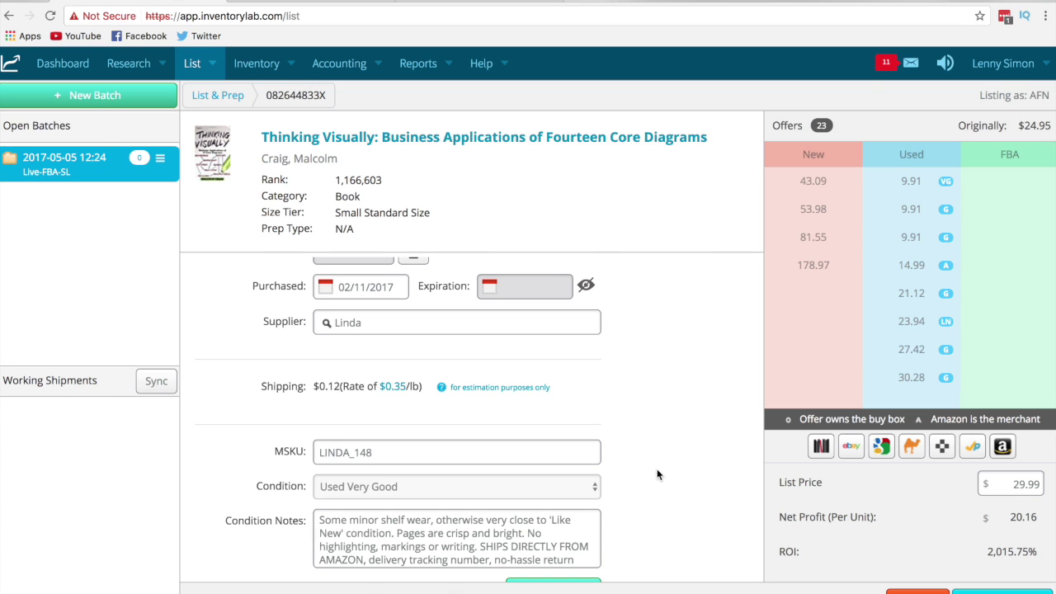
scroll(317, 394, up, 1)
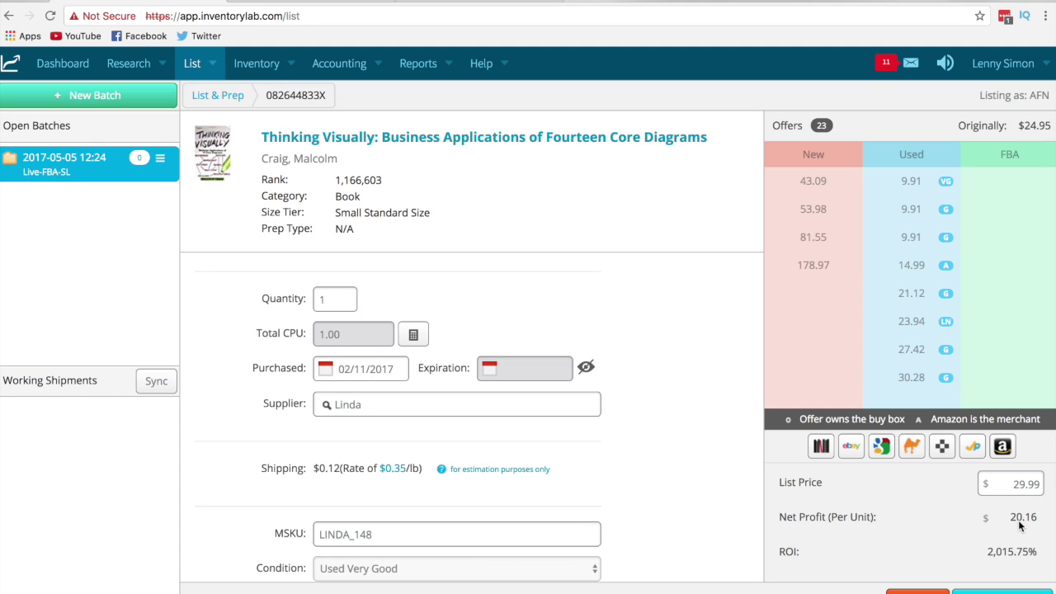
Step: Add the book to the batch at a list price of 29.99 and accept the FTW1 fulfillment center assignment
drag(1012, 485, 1037, 485)
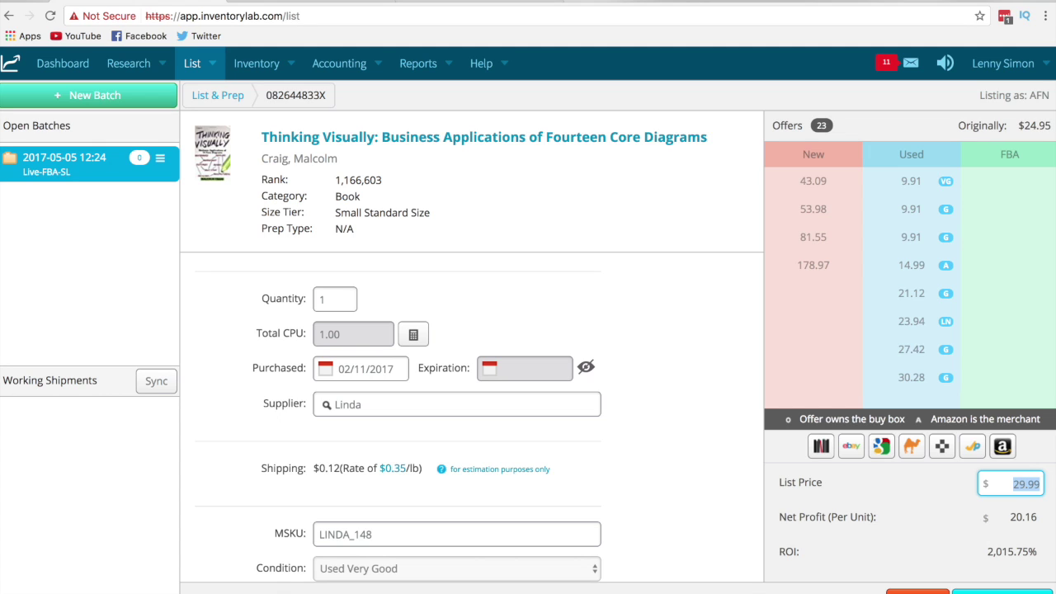
key(Return)
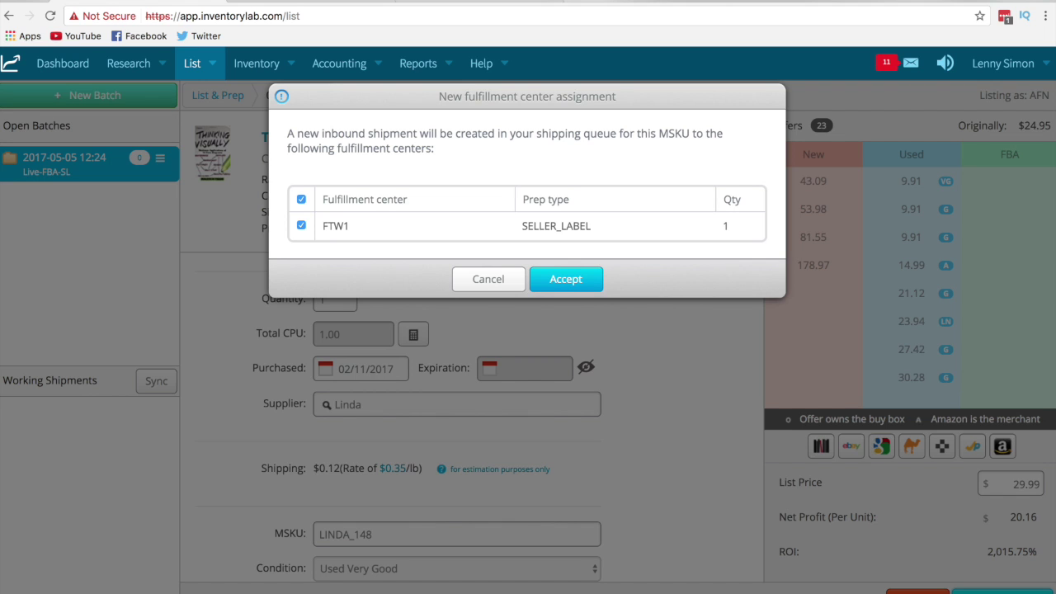
click(487, 280)
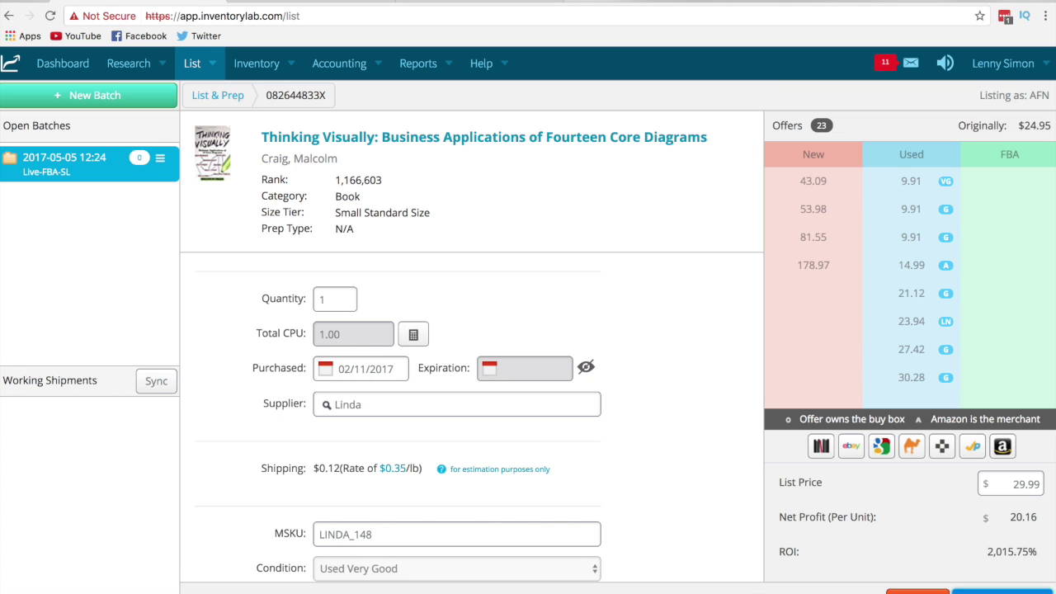
click(1002, 590)
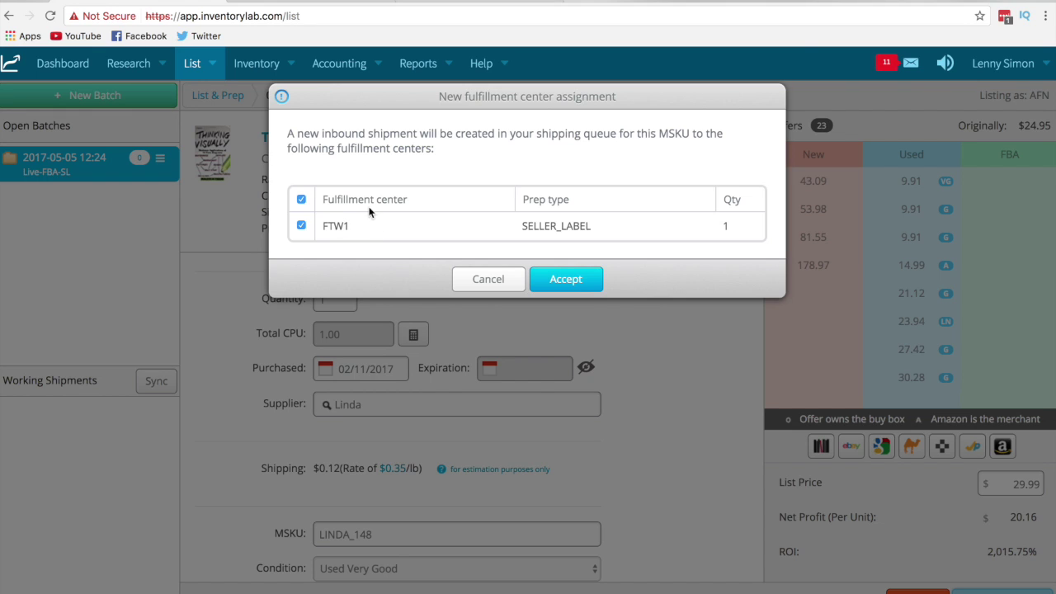
click(552, 281)
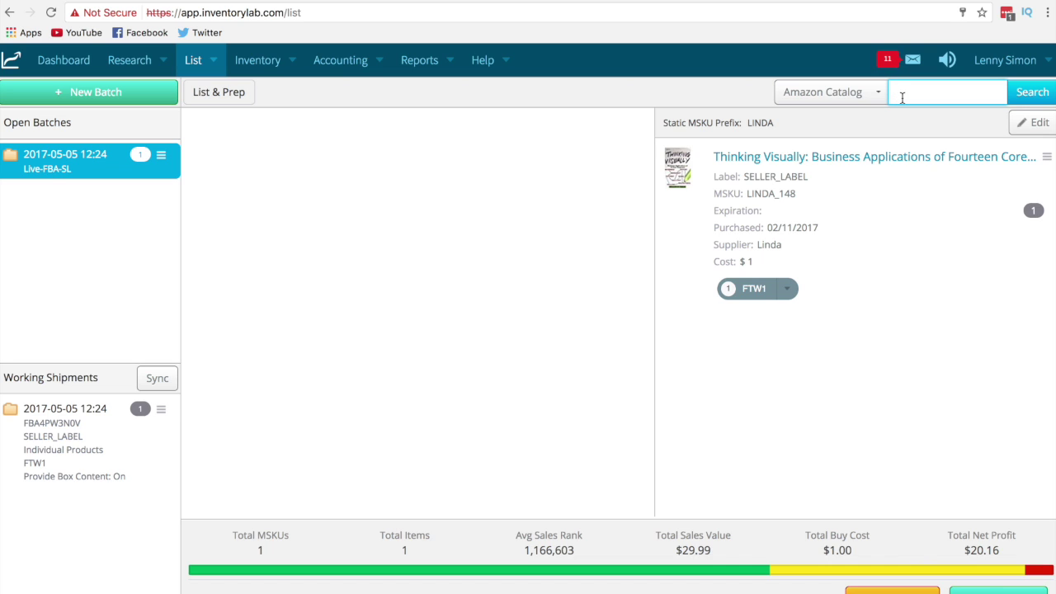
text(1598424246)
key(Return)
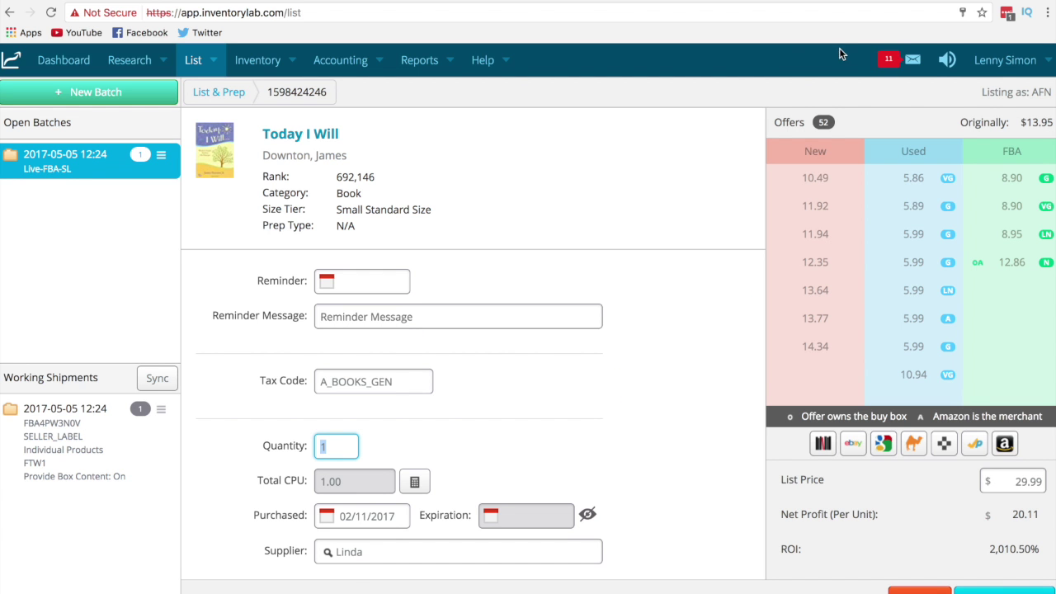
scroll(584, 400, down, 2)
scroll(584, 400, up, 2)
scroll(404, 383, down, 1)
scroll(404, 385, down, 1)
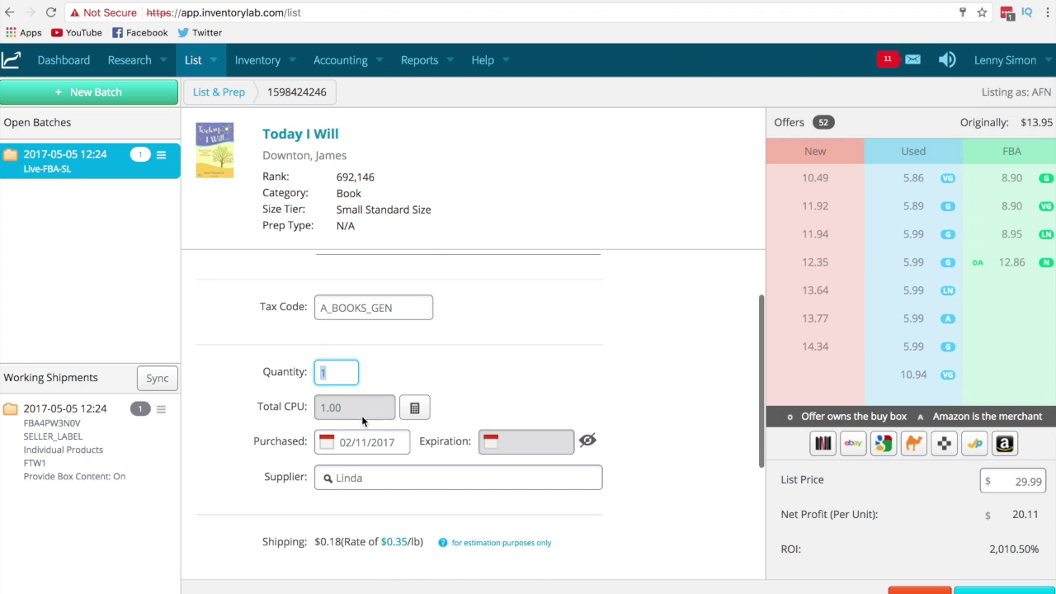
scroll(492, 418, down, 3)
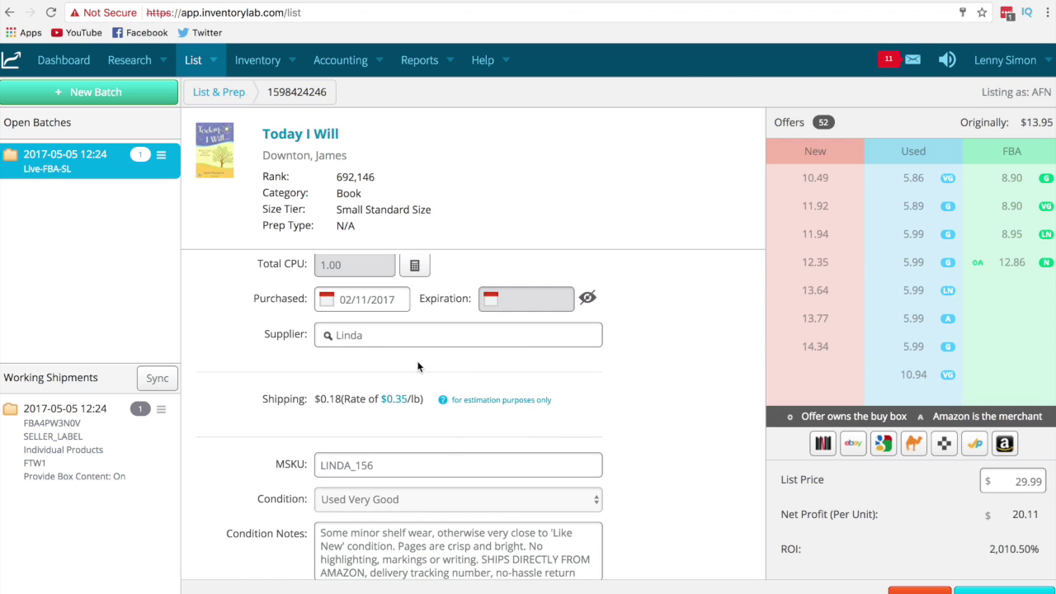
scroll(502, 471, down, 1)
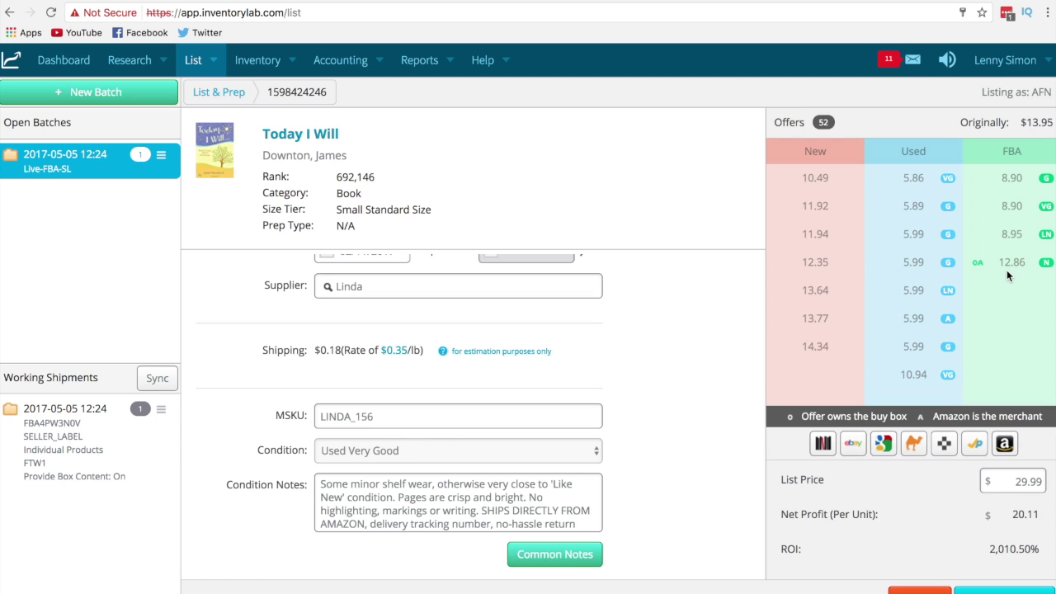
Step: Compare the Prime offers for Today I Will on Amazon by price and condition, and return to its InventoryLab listing
click(1003, 444)
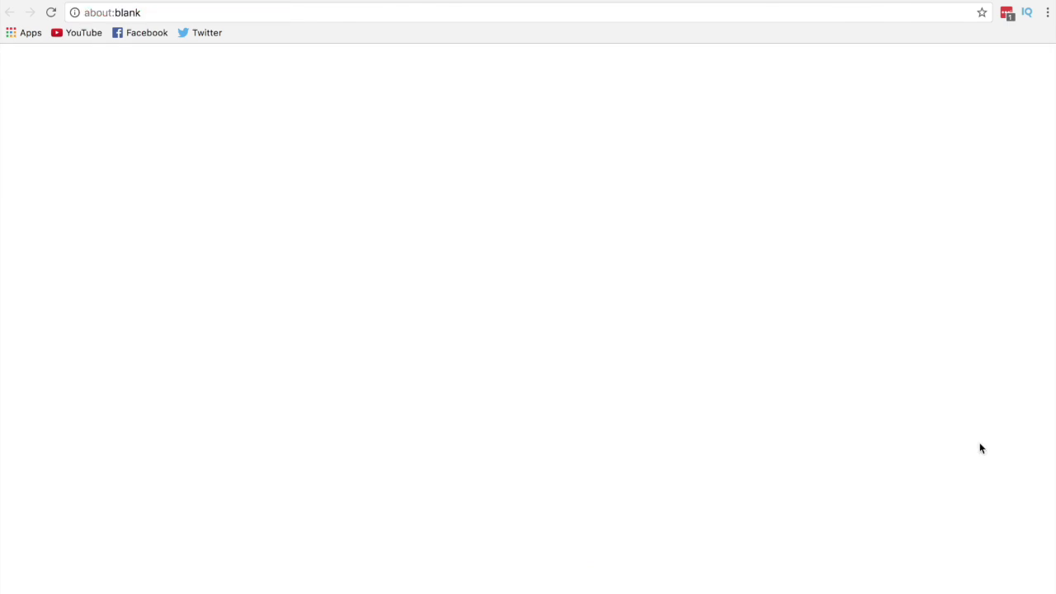
scroll(389, 401, down, 5)
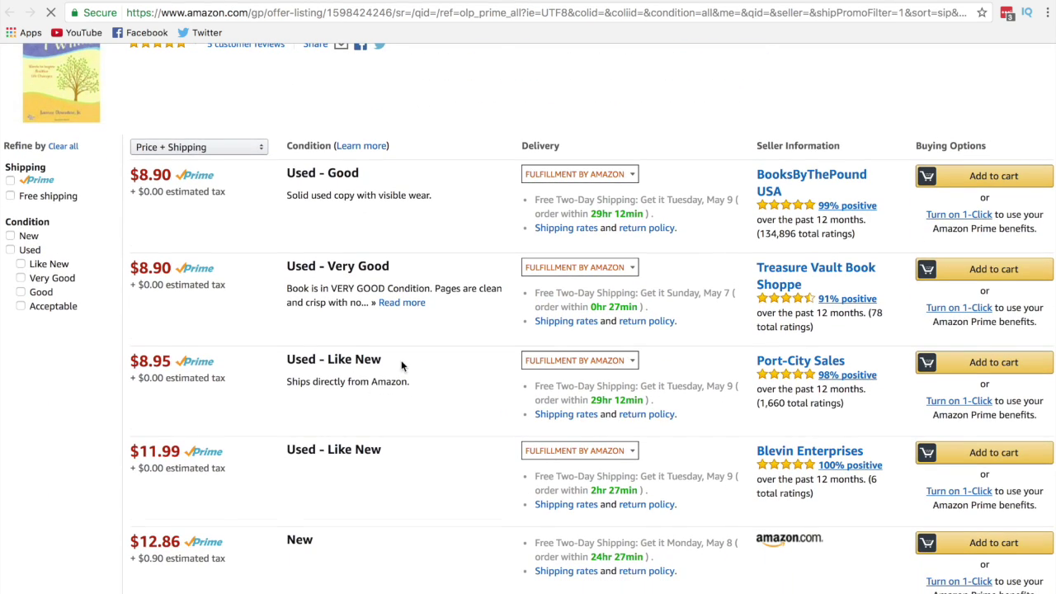
scroll(402, 366, down, 3)
scroll(401, 366, up, 2)
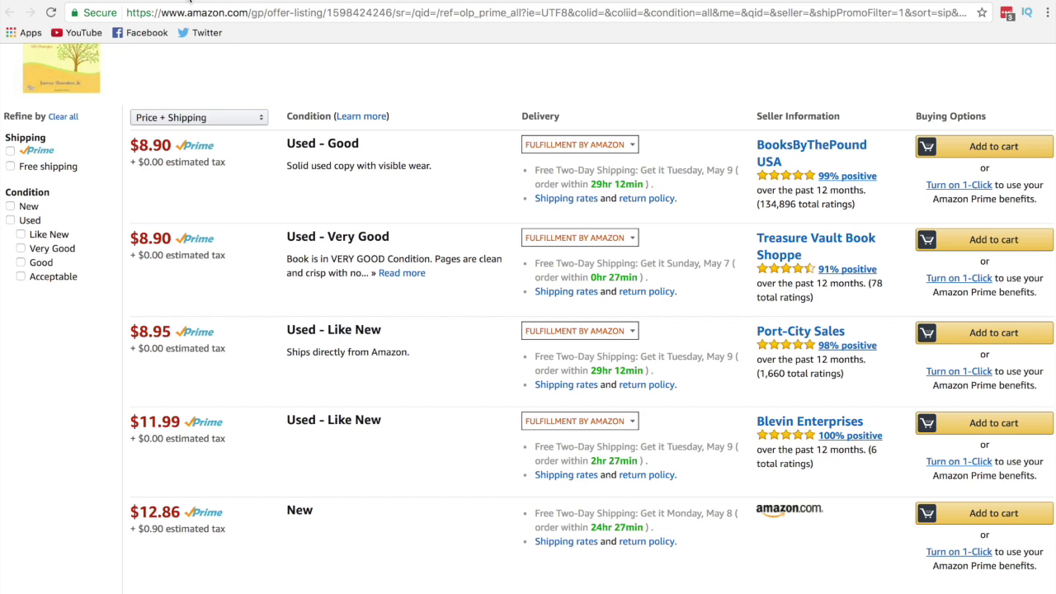
key(ctrl+Tab)
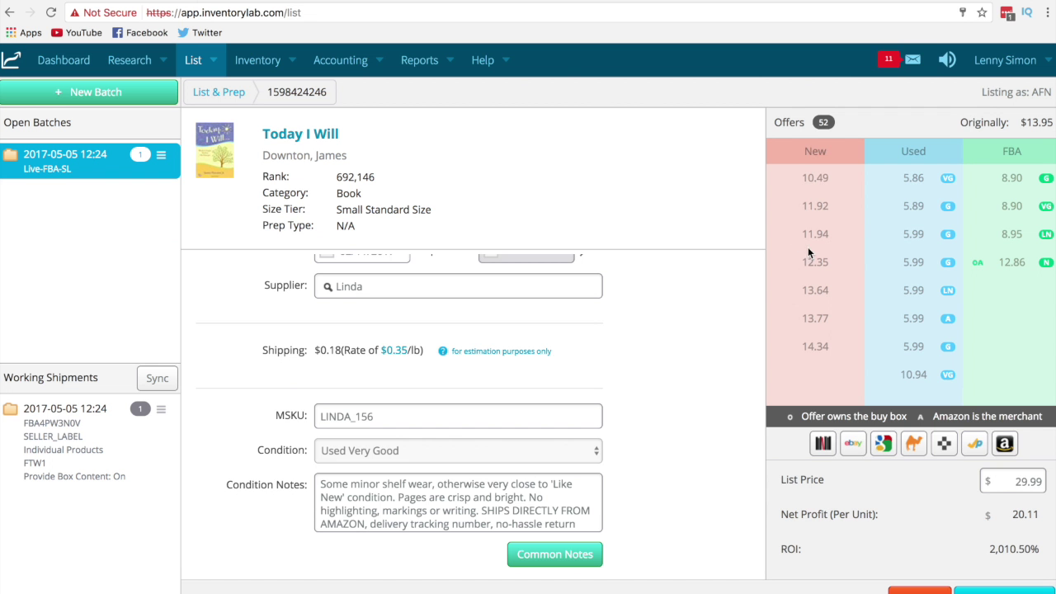
Step: Set the list price of Today I Will to 9.95 and recalculate its net profit
double_click(1017, 482)
key(BackSpace)
text(9.99)
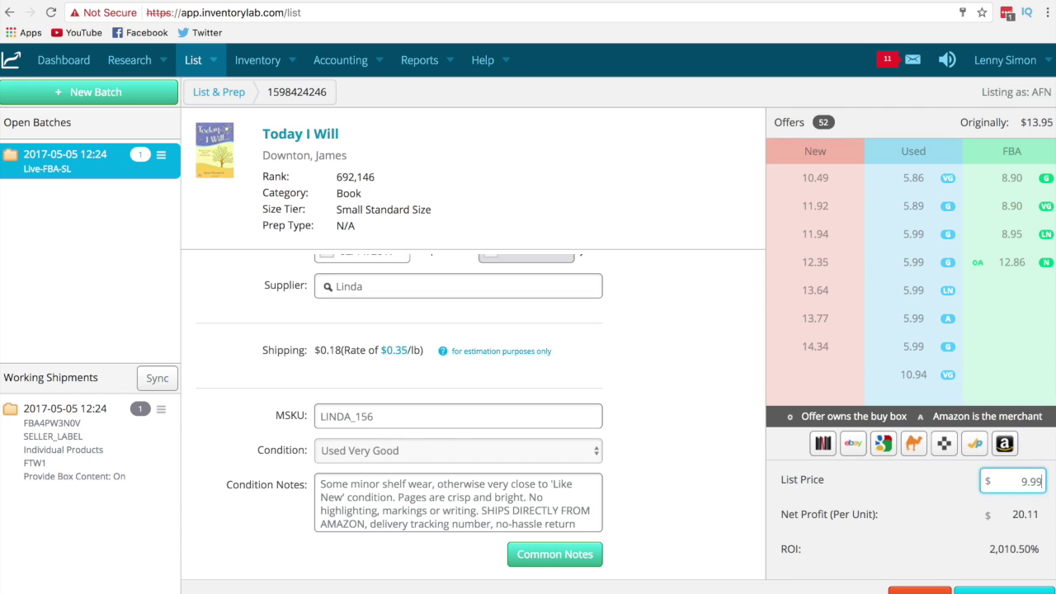
key(BackSpace)
text(5)
click(1004, 541)
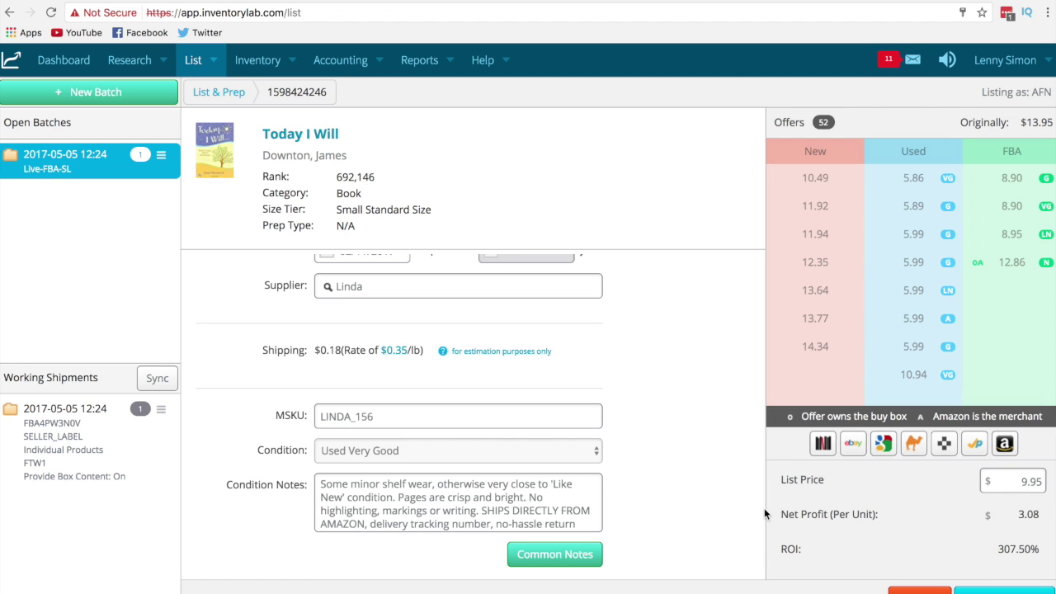
Step: Look over the listing details of Today I Will and add the book to the batch
scroll(677, 489, up, 4)
scroll(677, 489, down, 4)
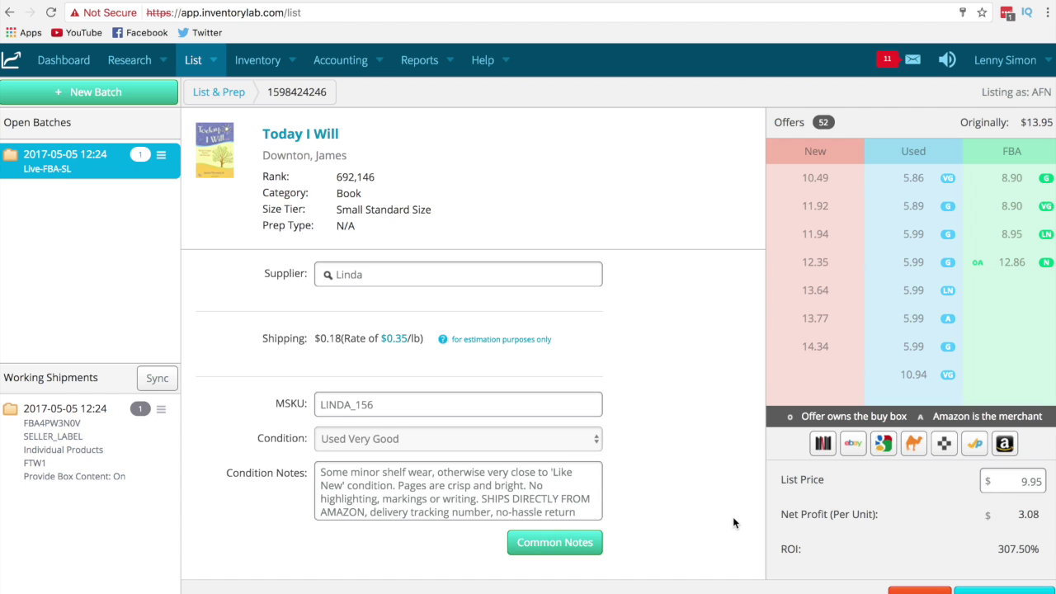
click(975, 592)
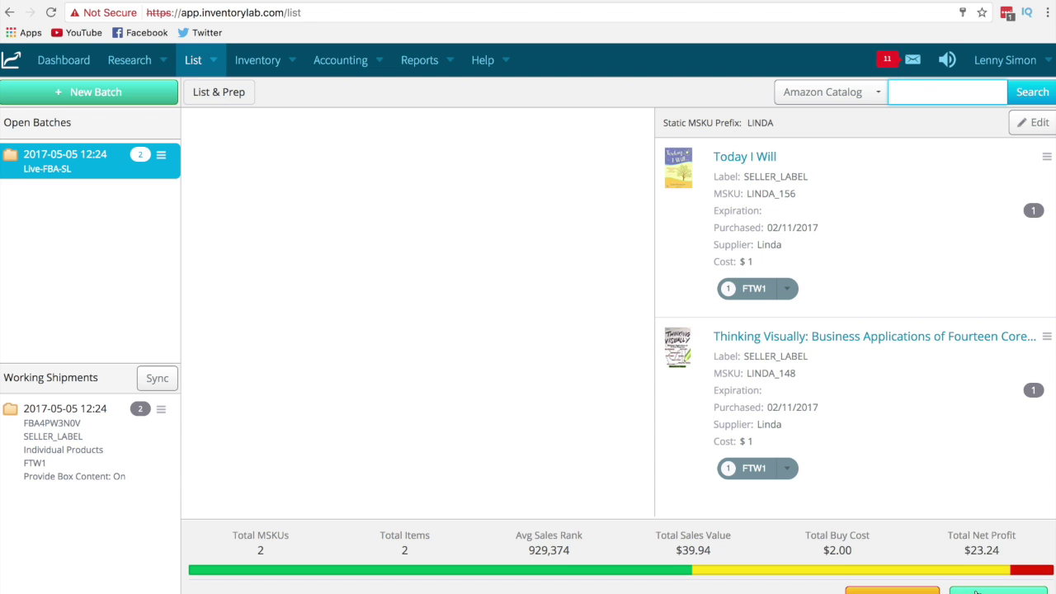
text(1909487139)
key(Return)
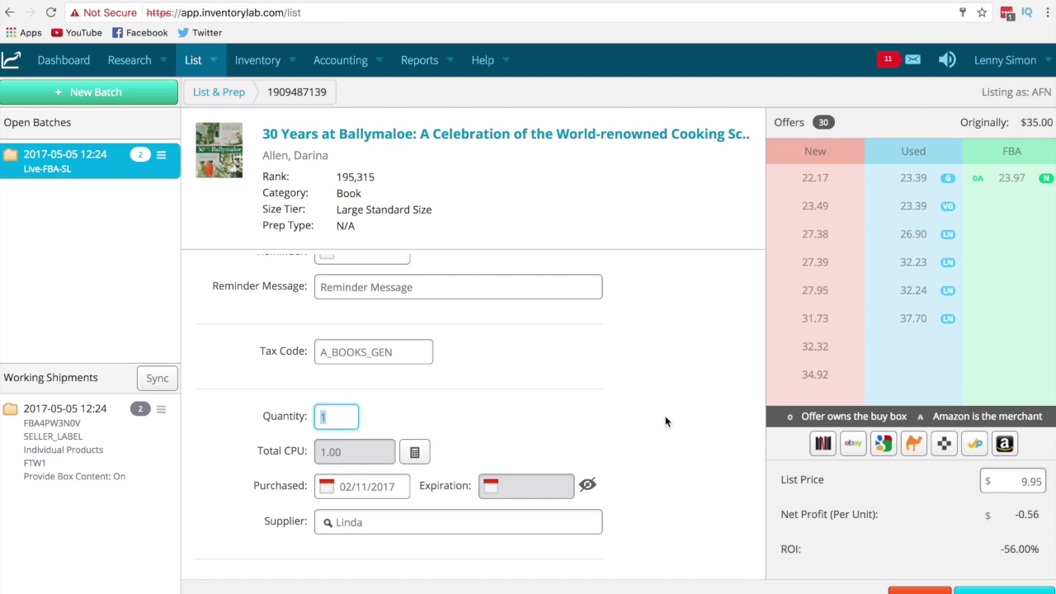
scroll(666, 422, up, 1)
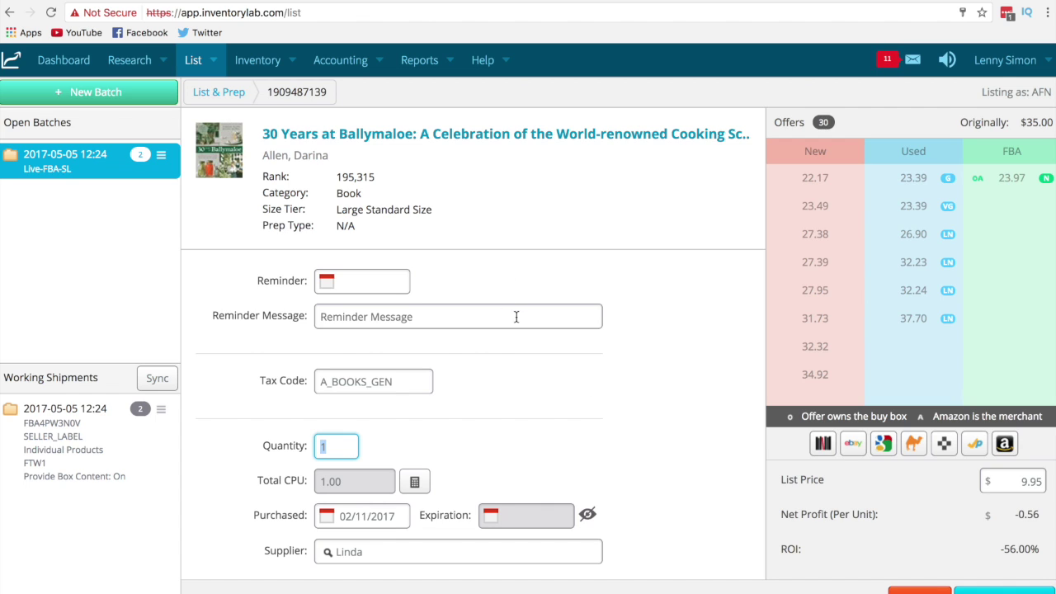
scroll(657, 419, down, 1)
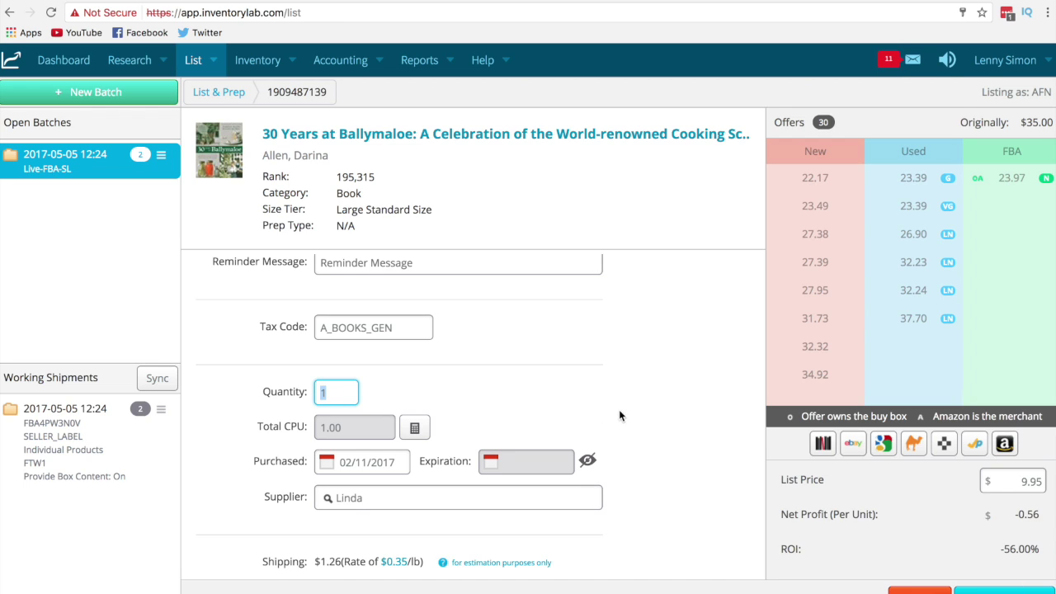
scroll(449, 334, down, 1)
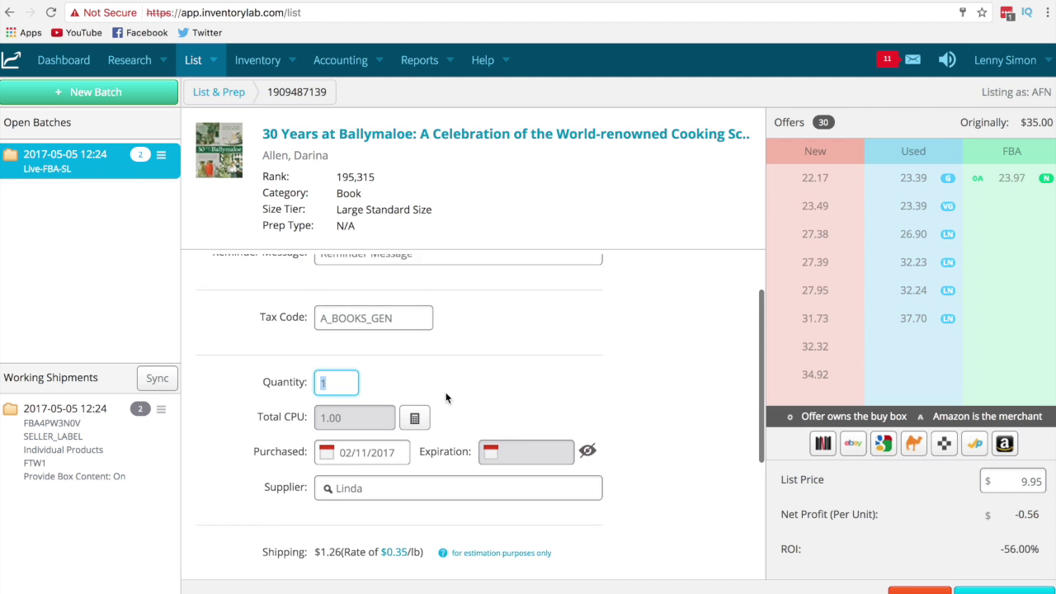
scroll(660, 445, down, 2)
scroll(653, 449, down, 4)
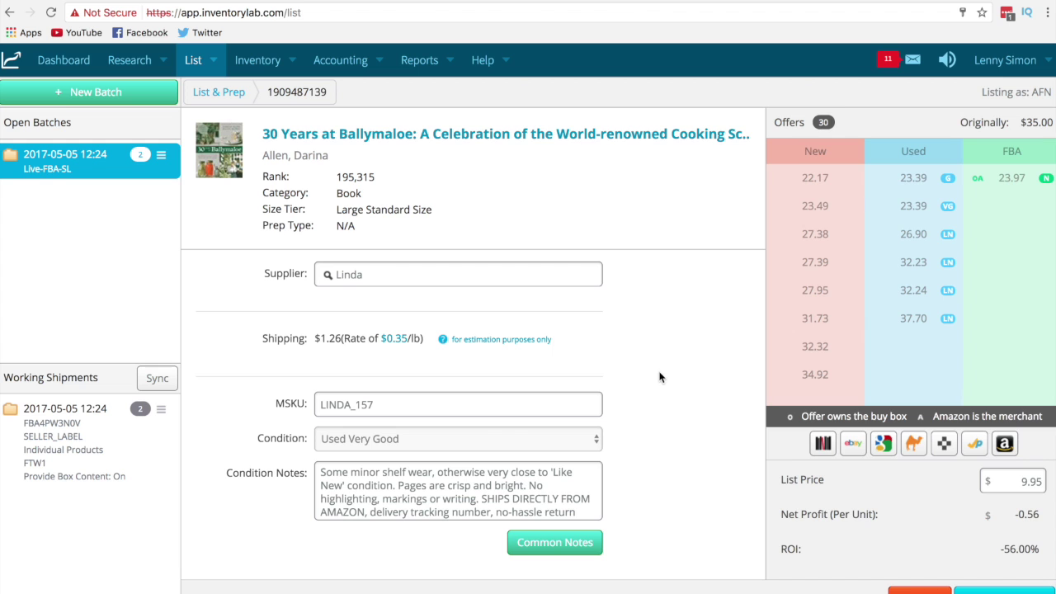
Step: Open the Ballymaloe cookbook's Prime offers on Amazon and compare them with the offers in its InventoryLab listing
click(974, 443)
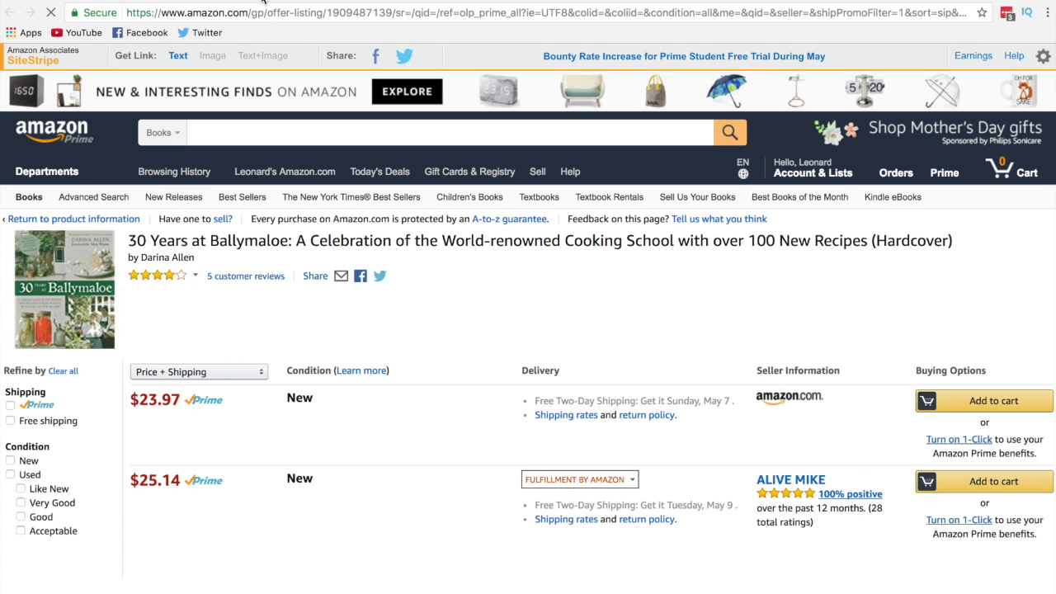
scroll(356, 405, down, 3)
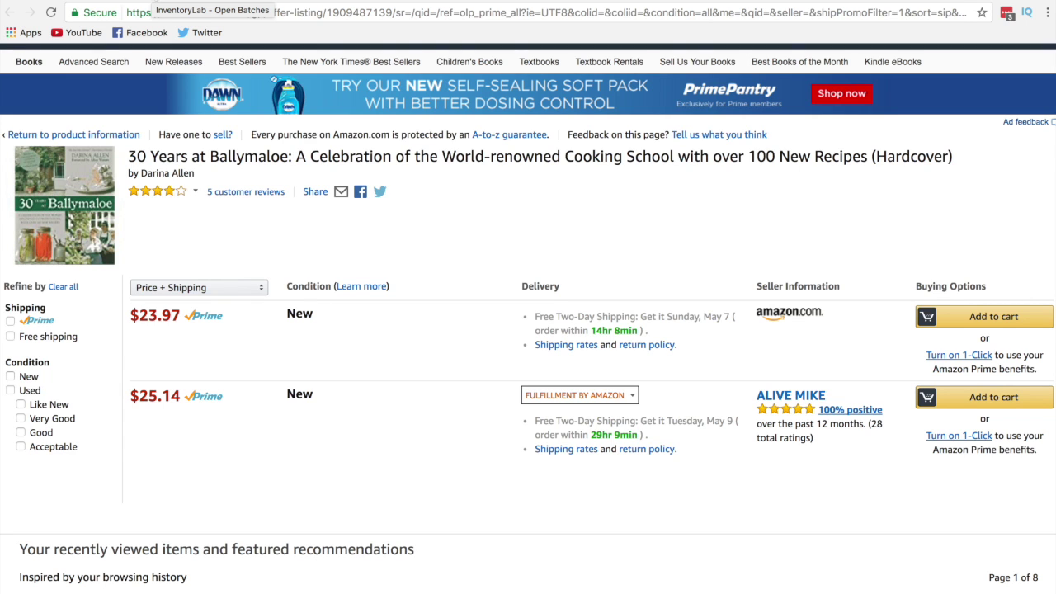
click(165, 1)
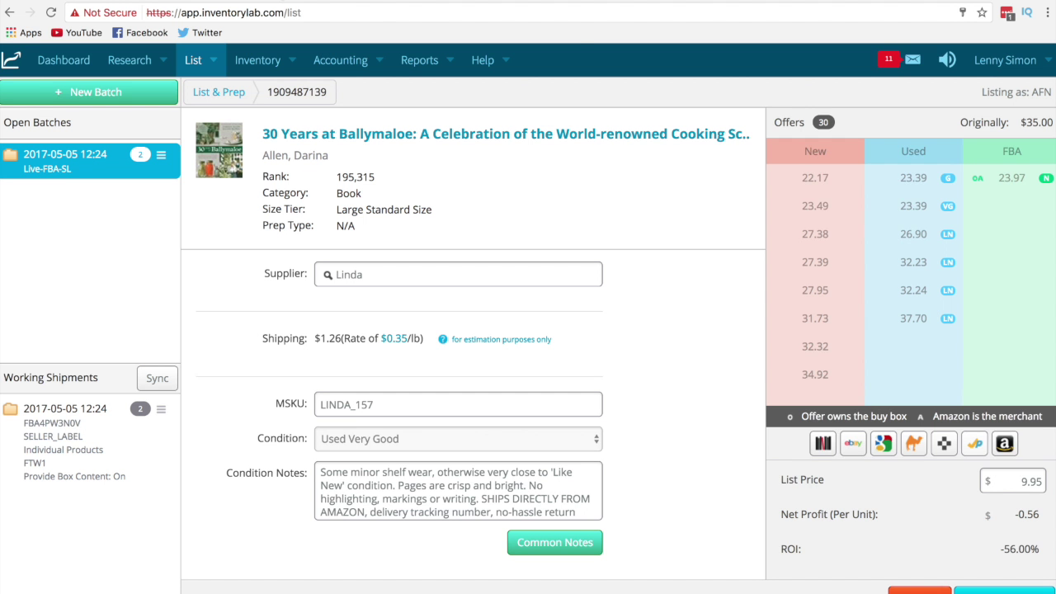
Step: Filter the cookbook's Amazon offers to New and Used conditions and examine the competing offers
click(303, 2)
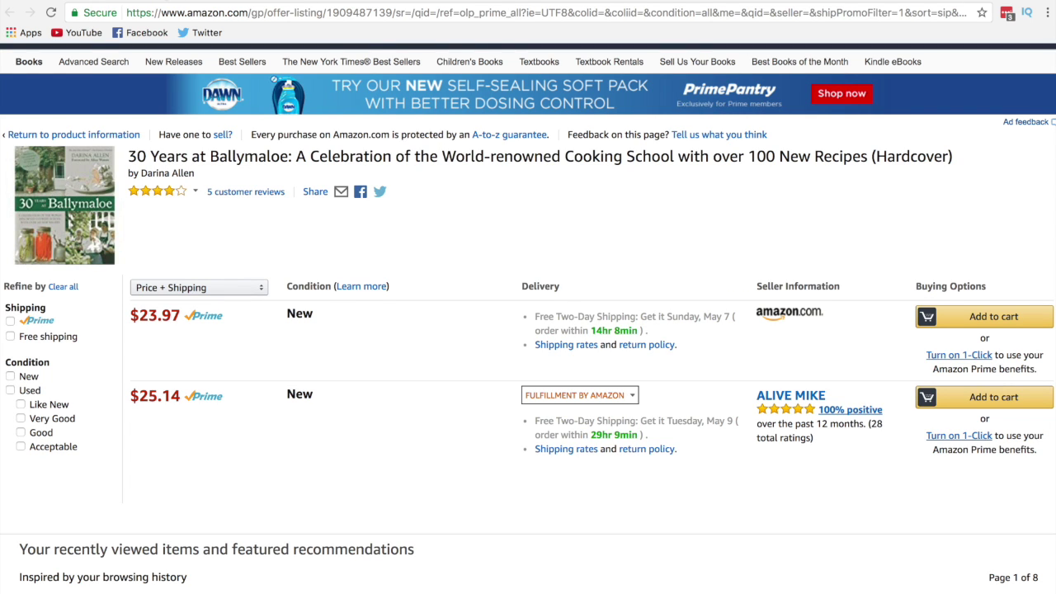
click(9, 376)
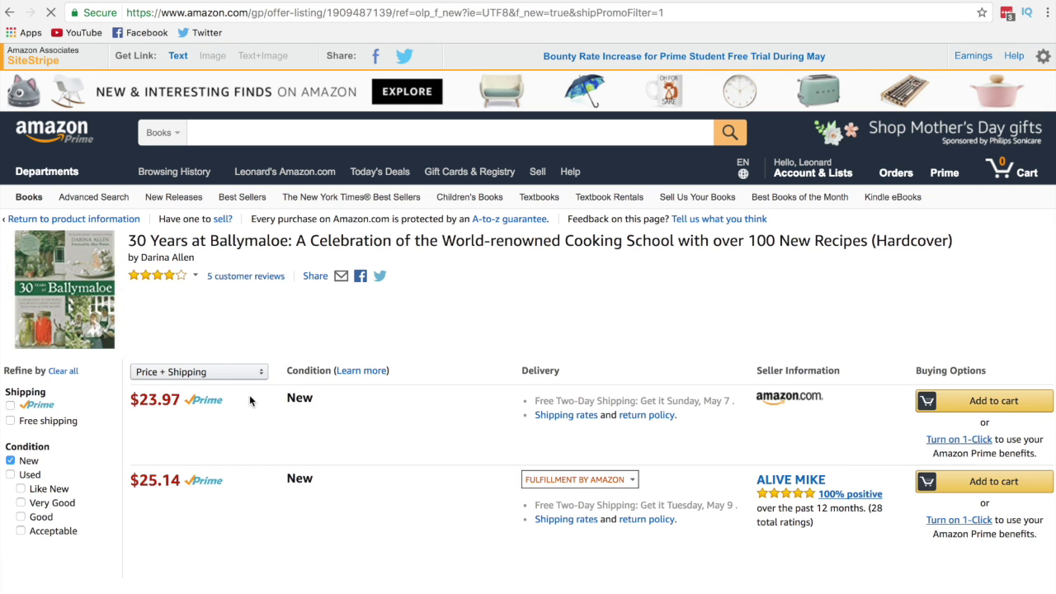
scroll(163, 435, down, 4)
scroll(129, 335, up, 1)
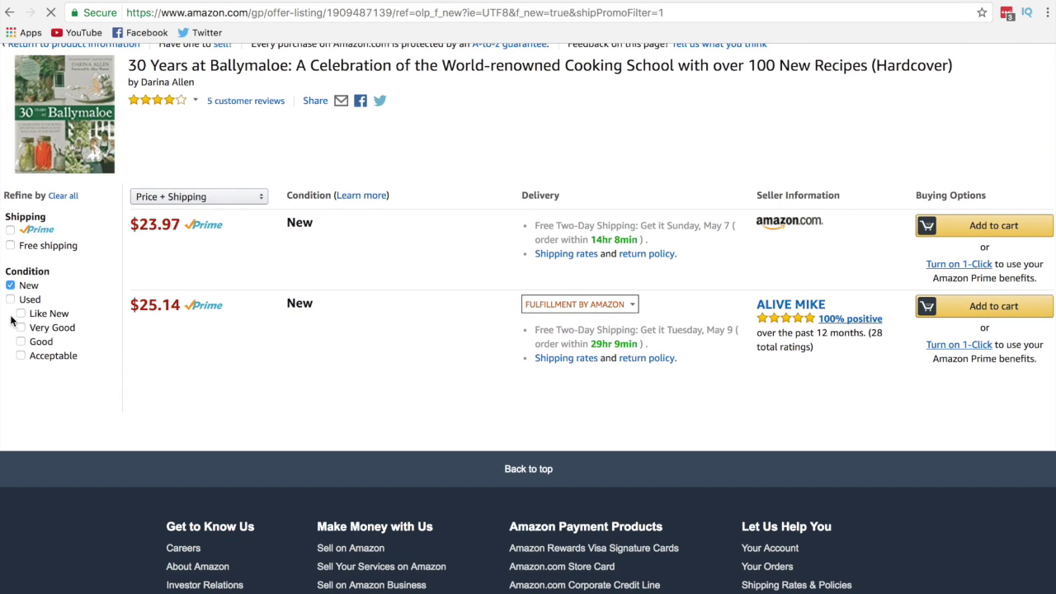
click(11, 299)
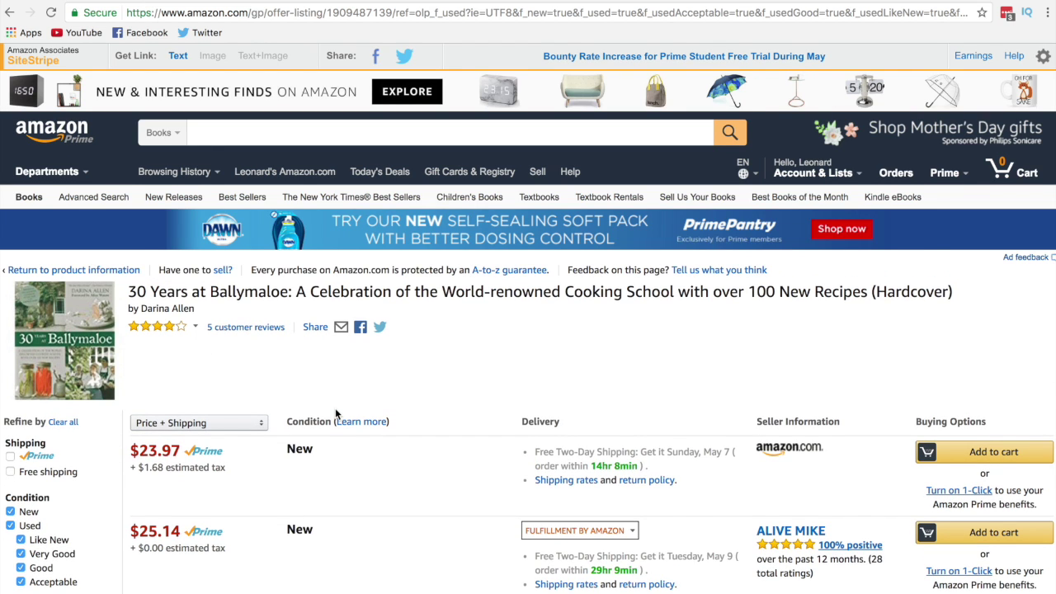
scroll(334, 414, down, 1)
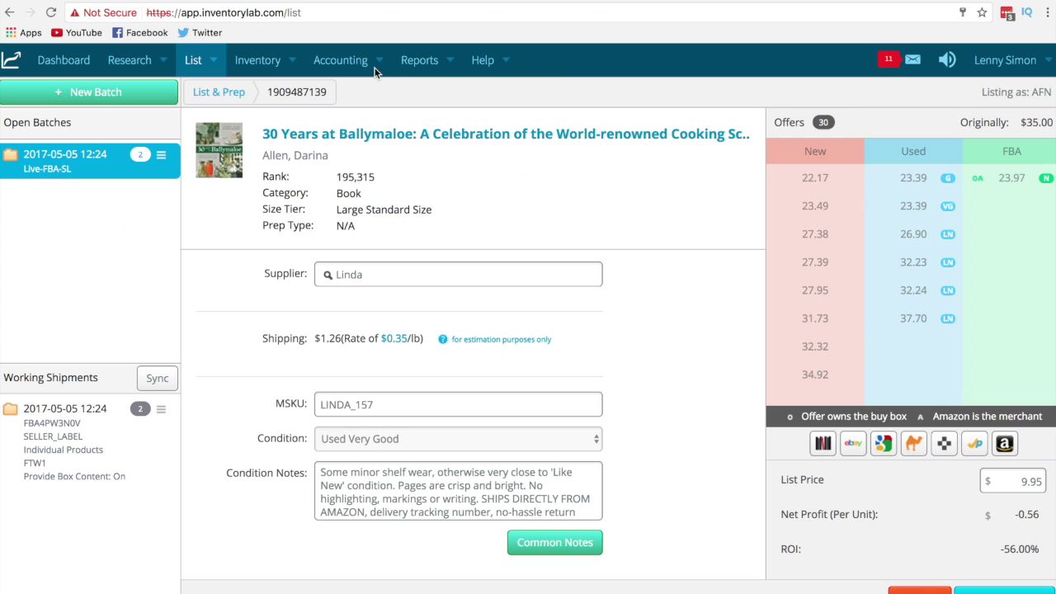
Step: Open the cookbook's Seller Central product search from its InventoryLab listing, and return to the listing
click(132, 0)
click(1004, 445)
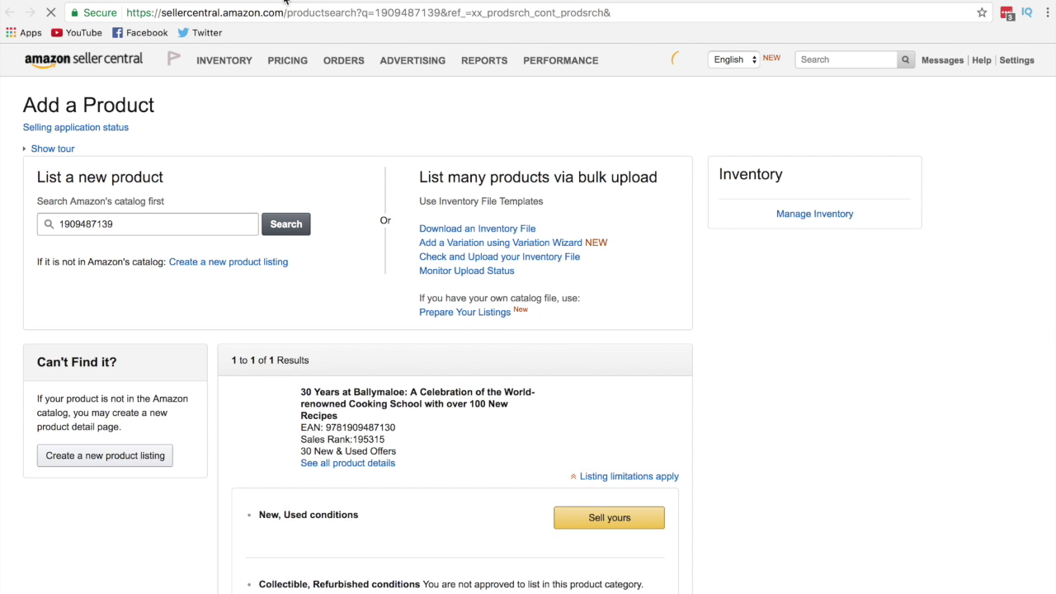
click(289, 1)
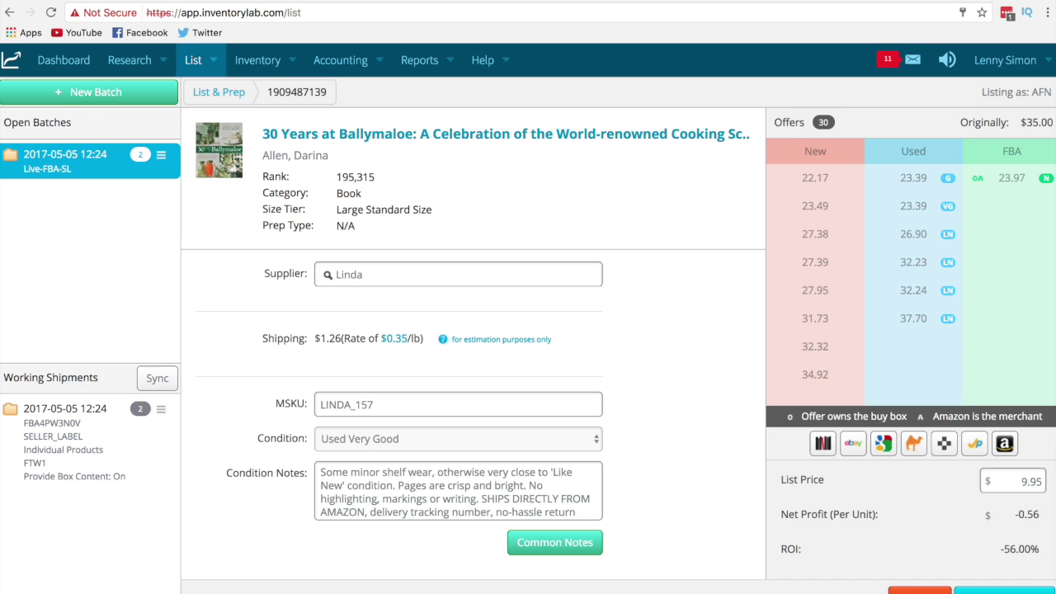
Step: Filter the cookbook's Amazon offers to Prime, and examine the used offers opened from its product page
click(289, 2)
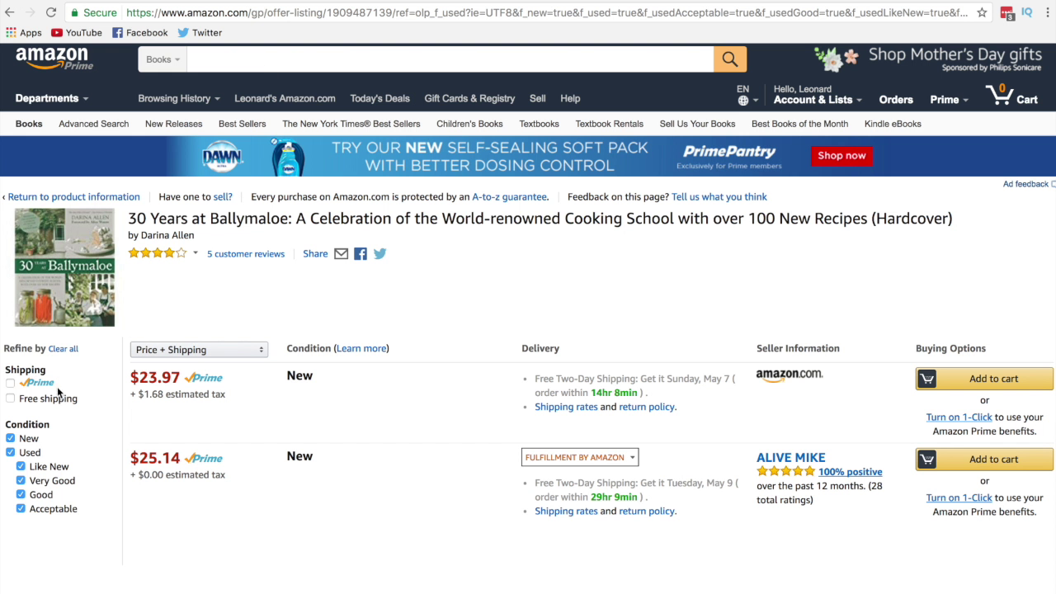
click(11, 385)
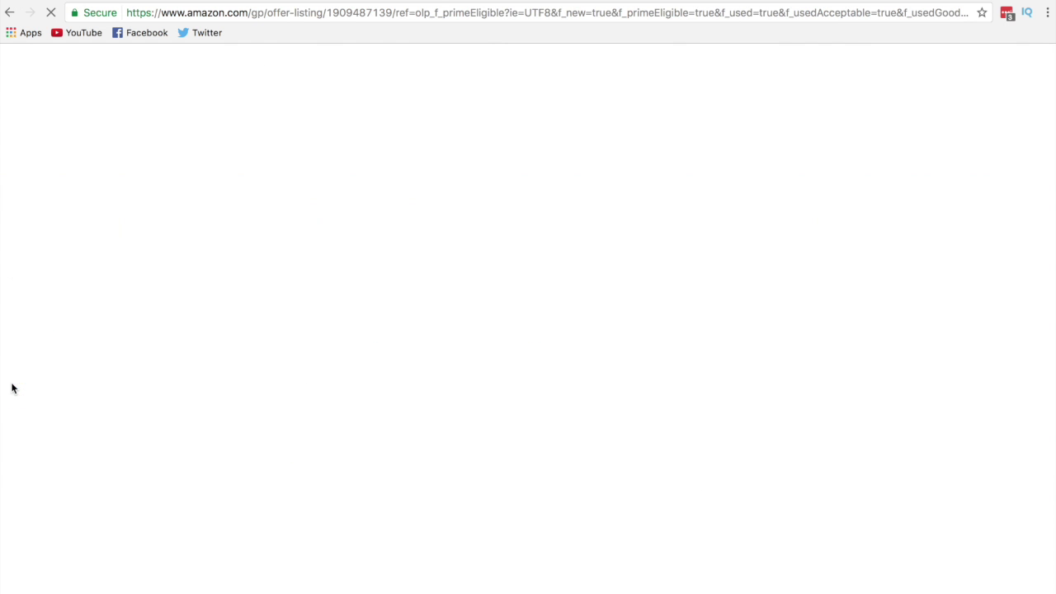
click(66, 404)
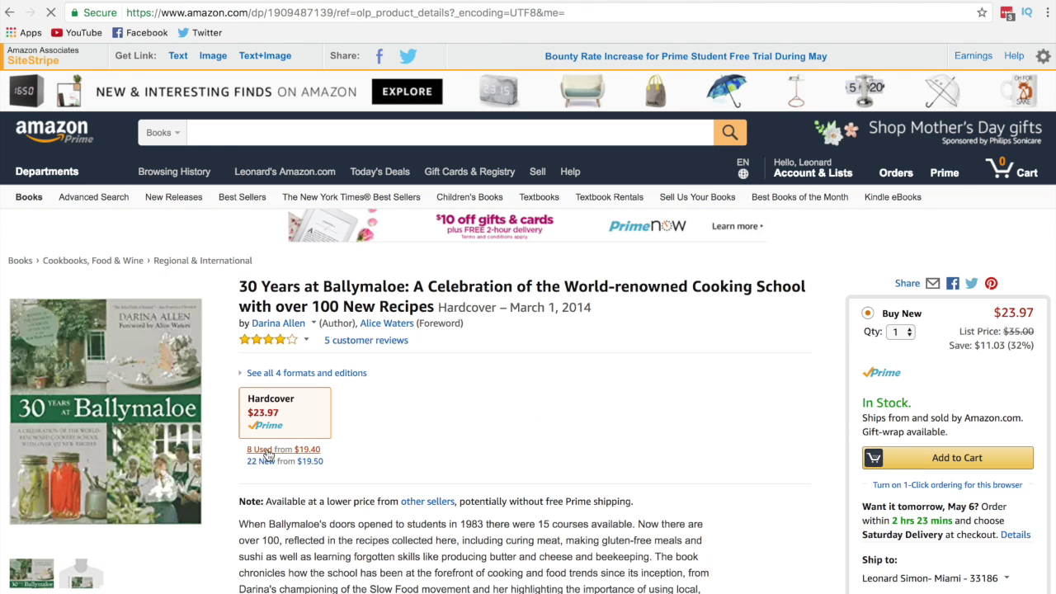
click(266, 451)
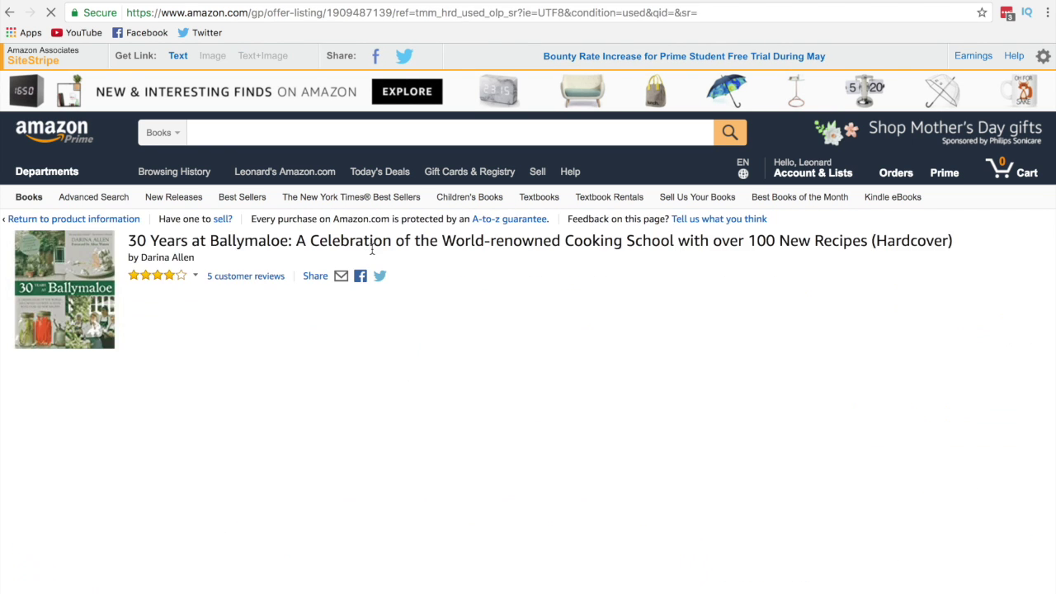
scroll(356, 417, down, 3)
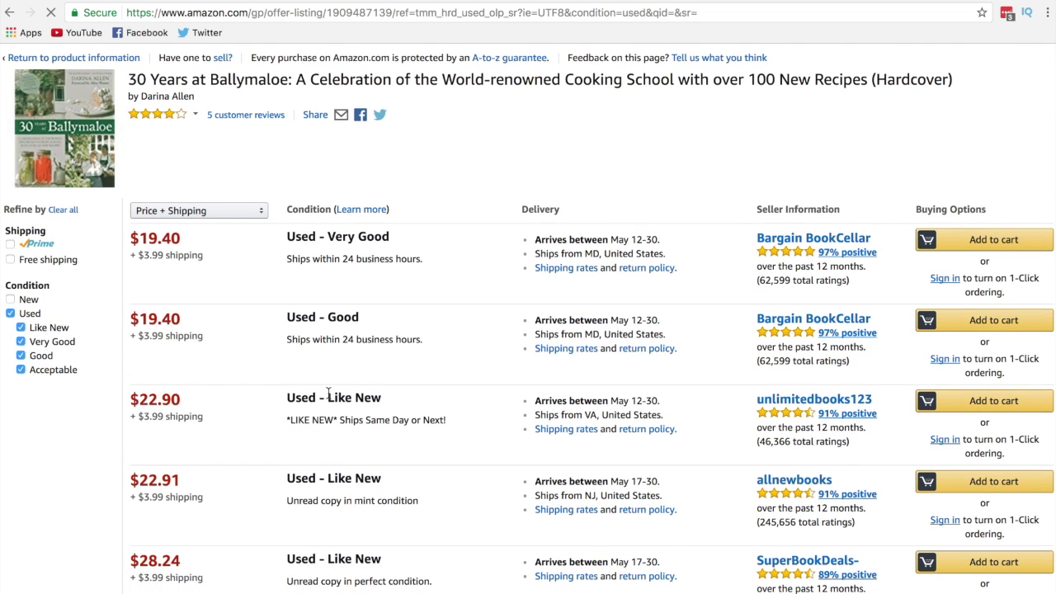
scroll(328, 393, down, 10)
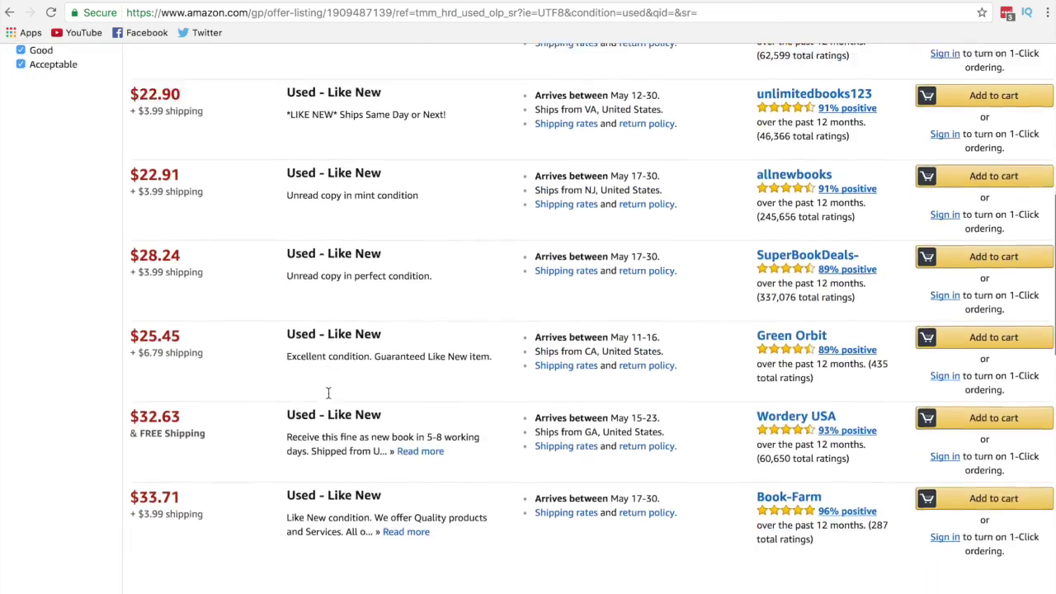
scroll(327, 394, up, 10)
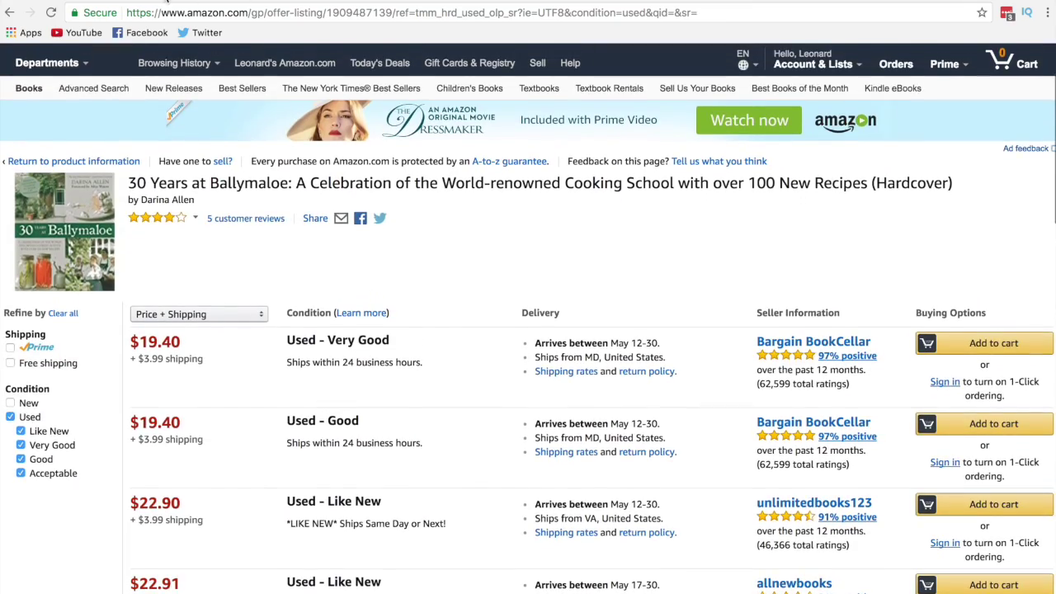
Step: Recheck the cookbook's Prime offers on Amazon and set its list price to $19.99 in InventoryLab
click(166, 3)
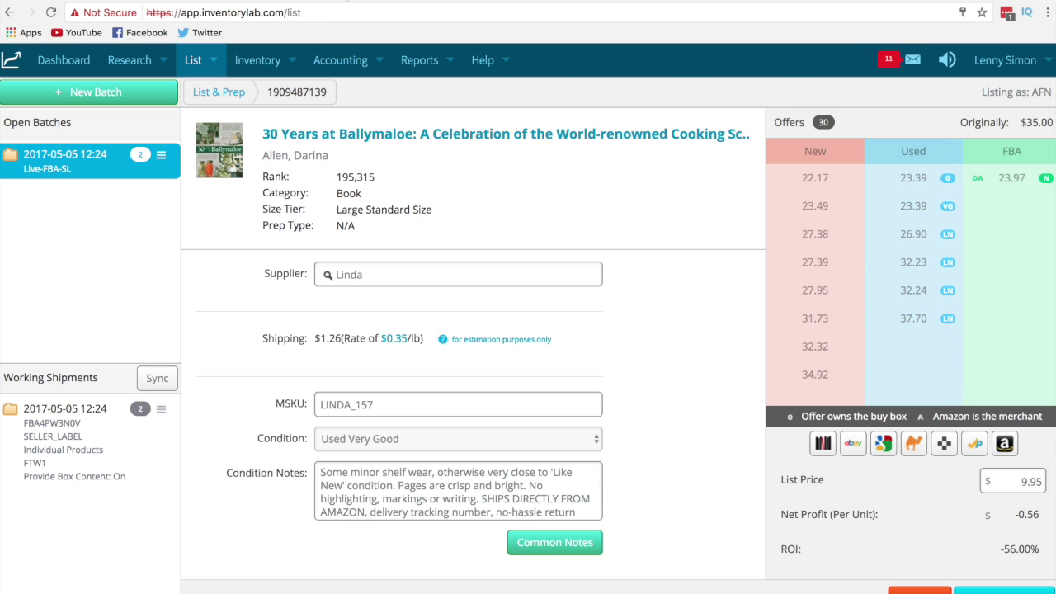
click(982, 454)
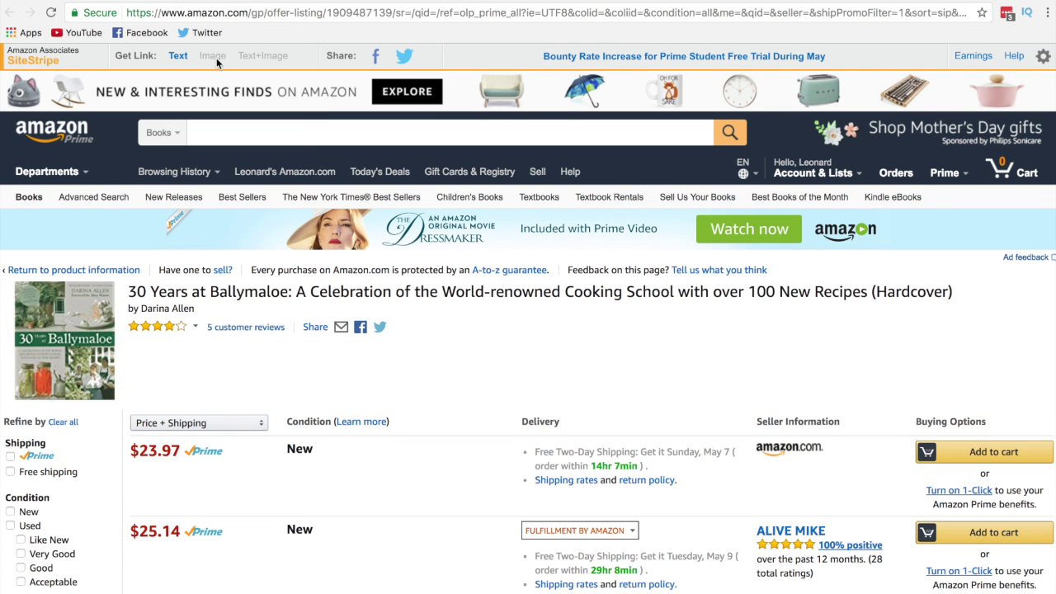
click(169, 3)
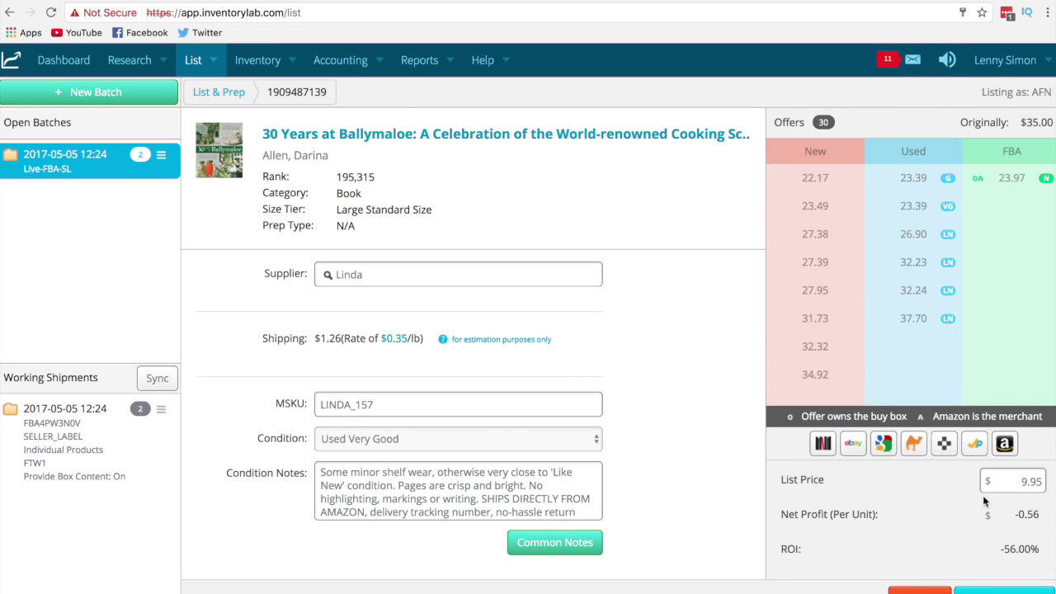
click(1012, 484)
text(19.99)
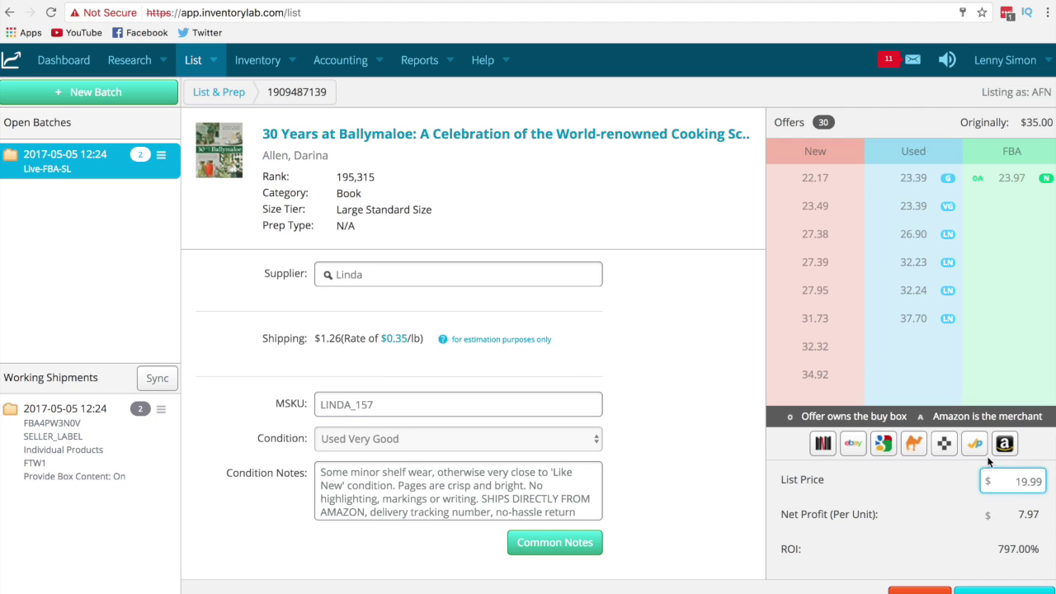
Step: Open the cookbook's camelcamelcamel page from its InventoryLab listing and examine the Amazon price history chart
click(913, 443)
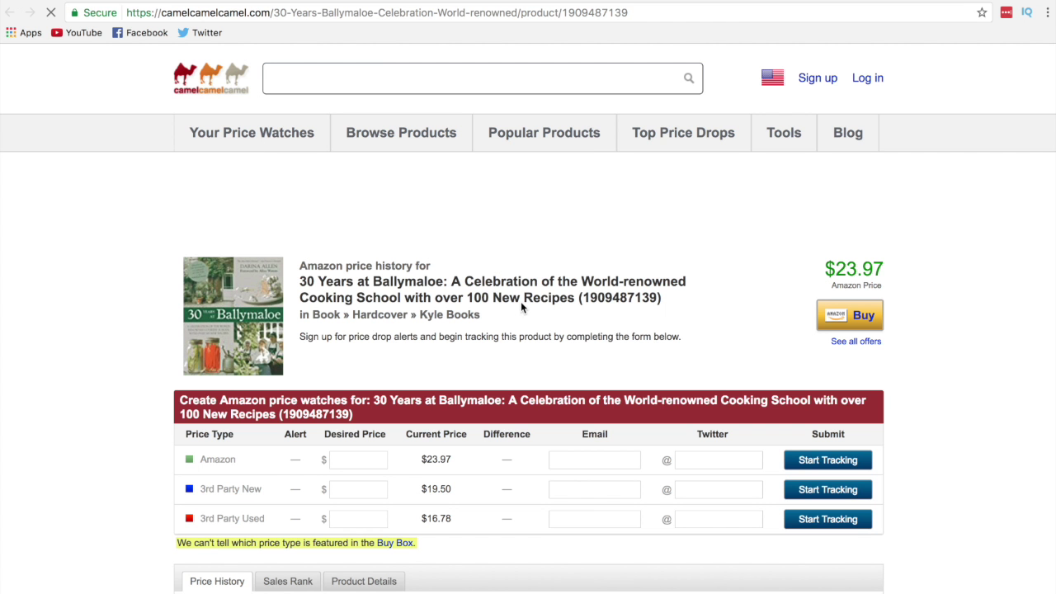
scroll(947, 437, down, 1)
scroll(947, 437, down, 5)
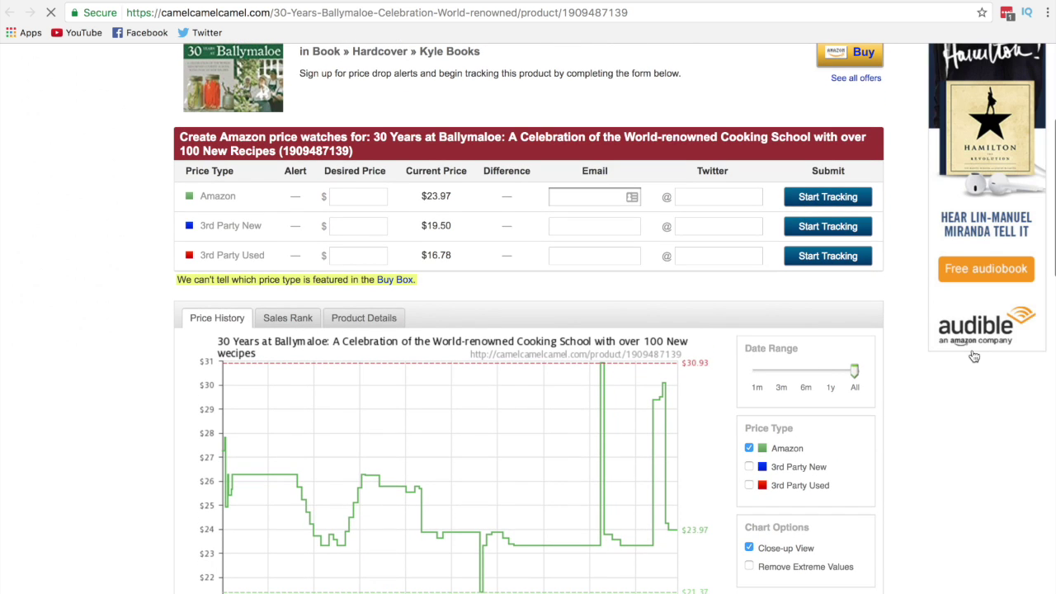
Step: Request the cookbook's sales rank history and log in to camelcamelcamel with the saved account e-mail and password
click(288, 317)
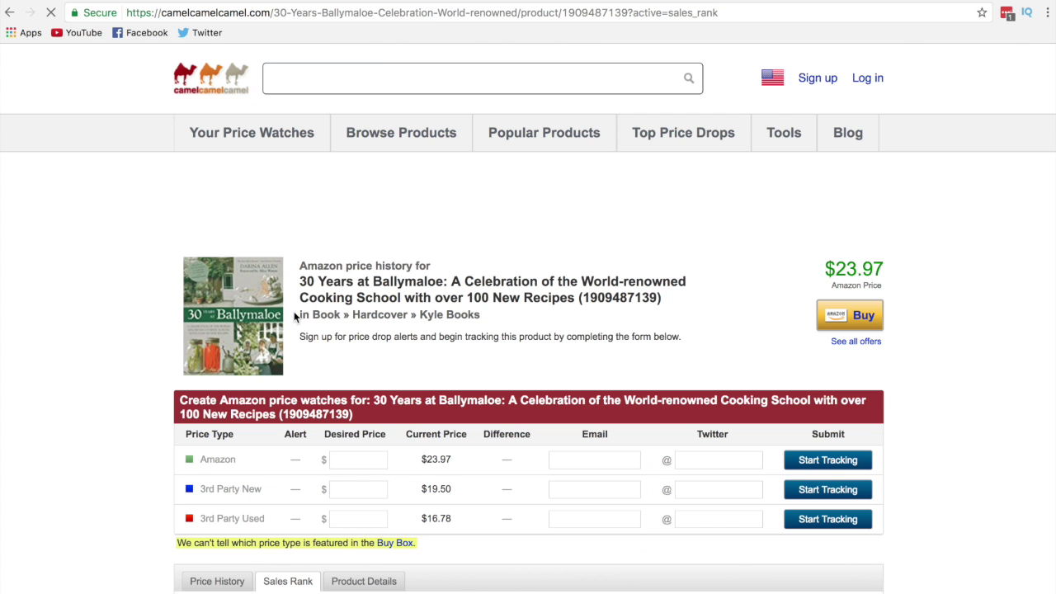
scroll(910, 371, down, 5)
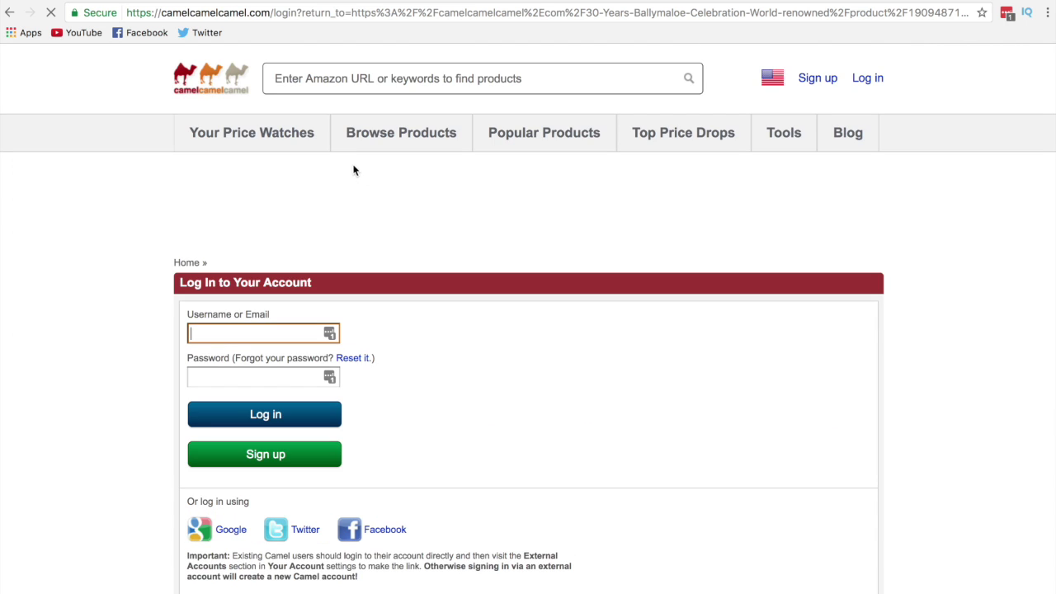
click(312, 338)
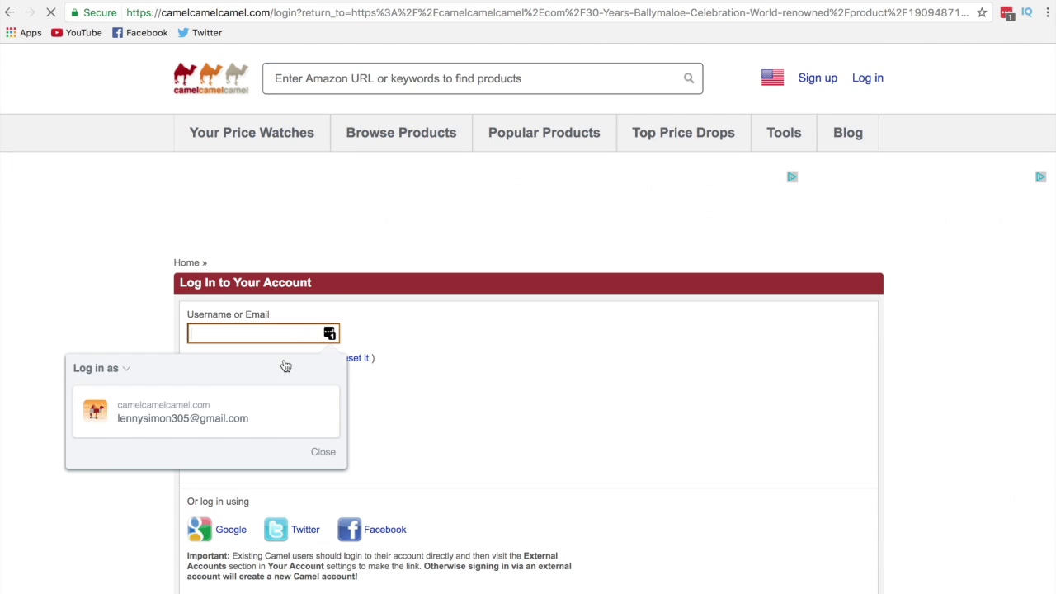
click(258, 416)
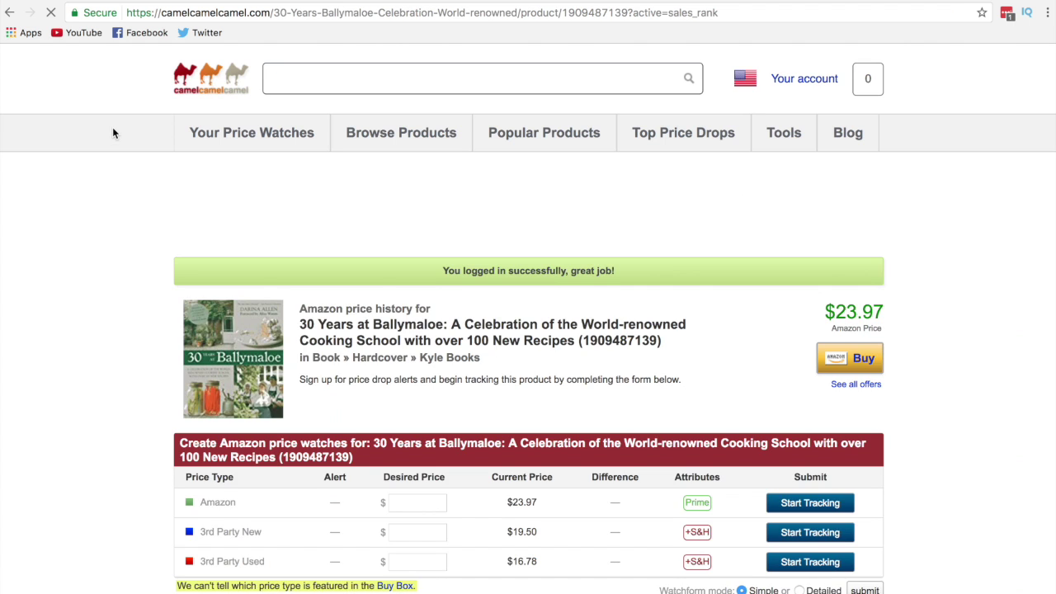
Step: Examine the cookbook's sales rank chart over the full history and over the 1m and 3m date ranges
scroll(138, 280, down, 5)
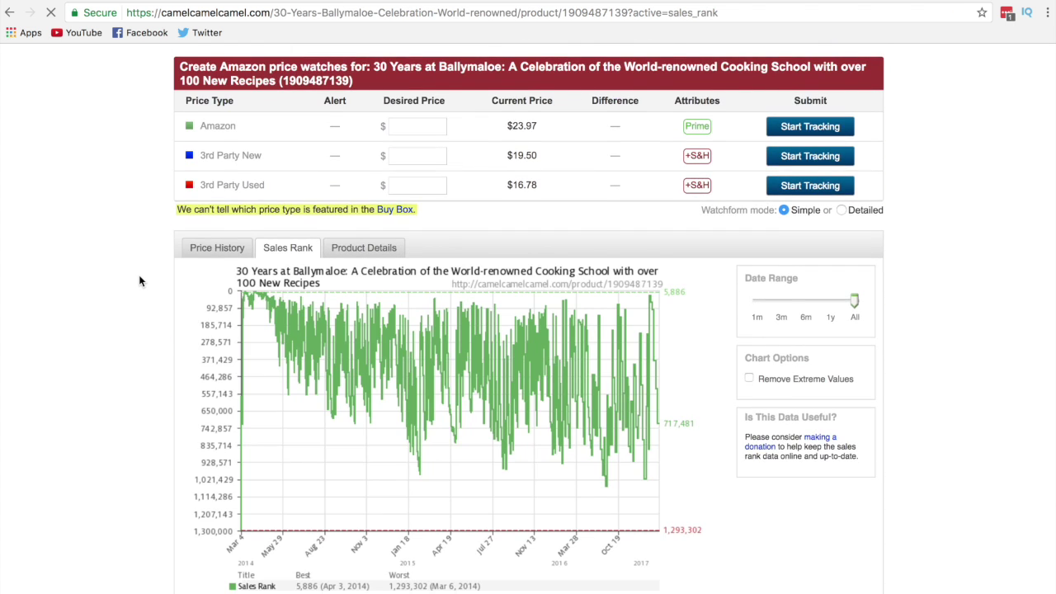
click(759, 293)
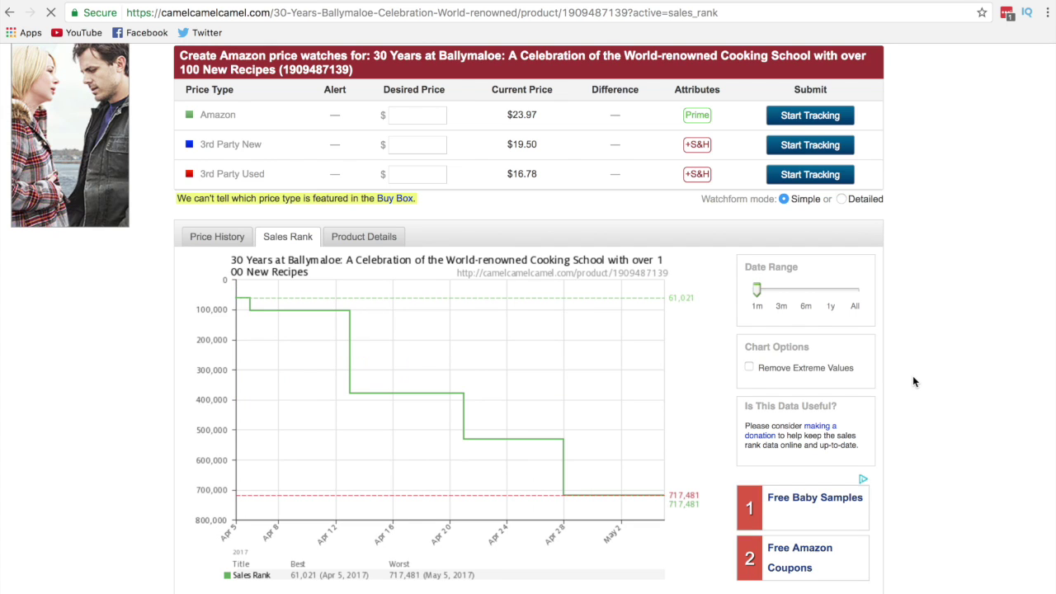
click(781, 293)
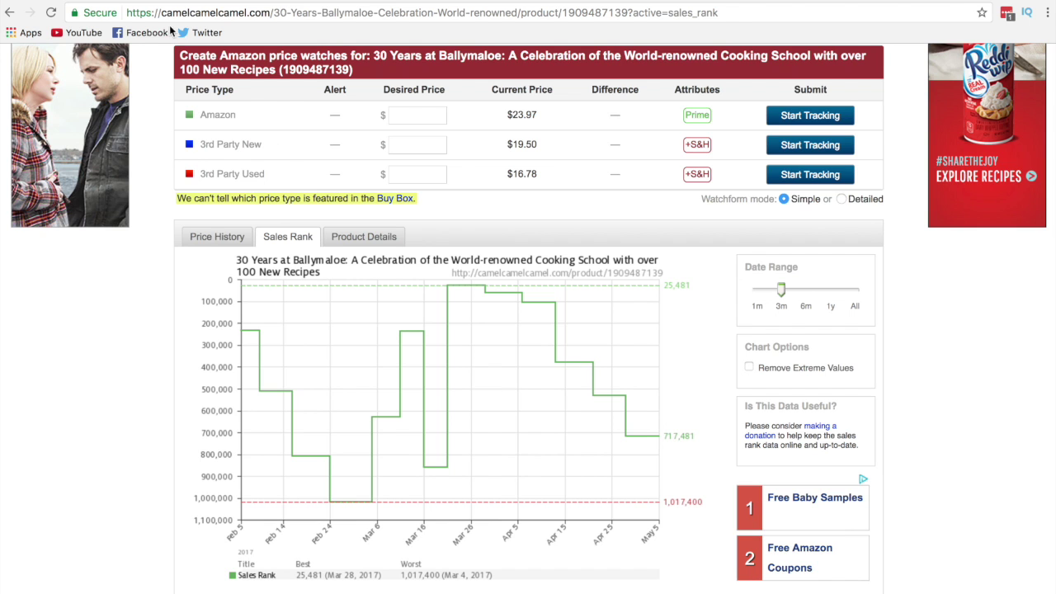
Step: Compare the cookbook's InventoryLab listing and list price with its Prime offers on Amazon
key(ctrl+Tab)
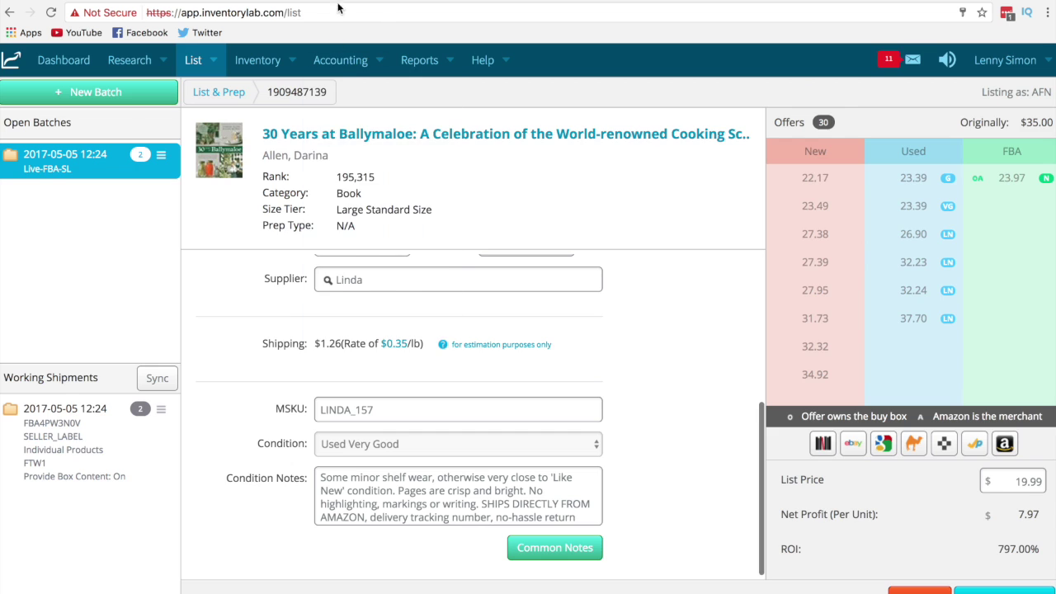
key(ctrl+Tab)
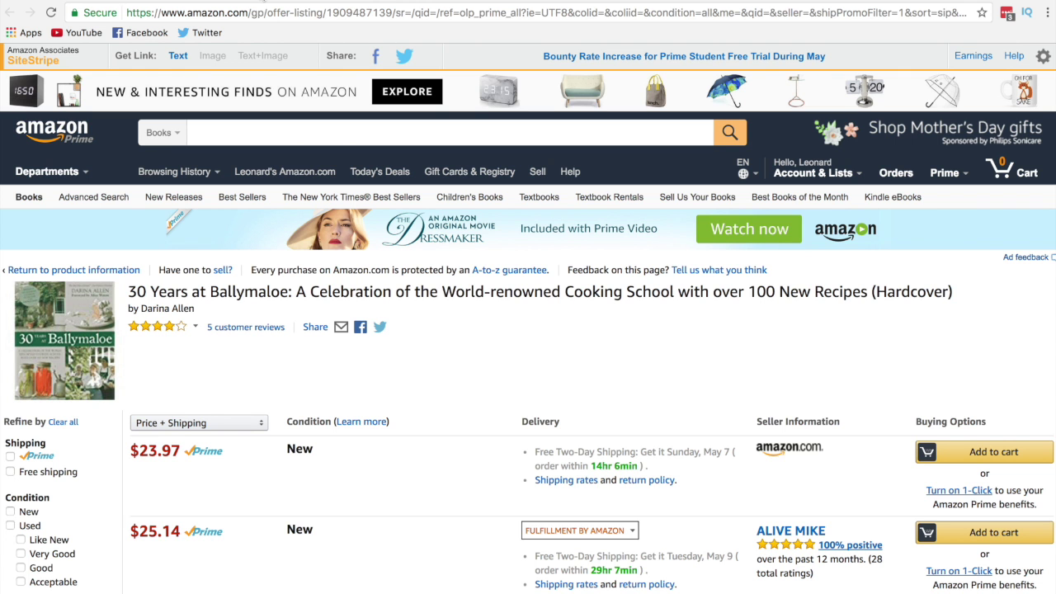
click(396, 1)
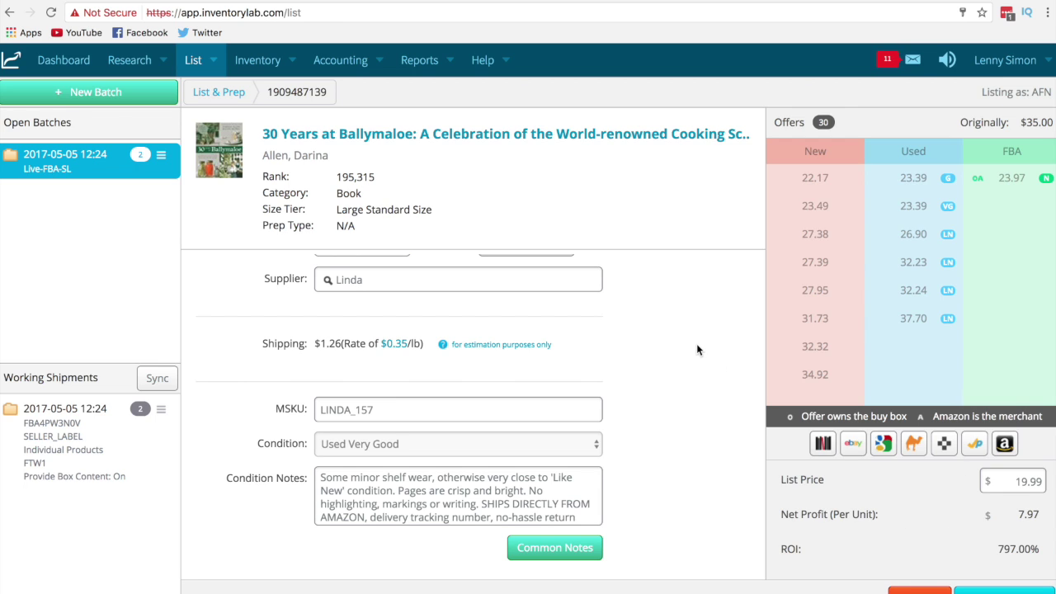
scroll(696, 347, up, 1)
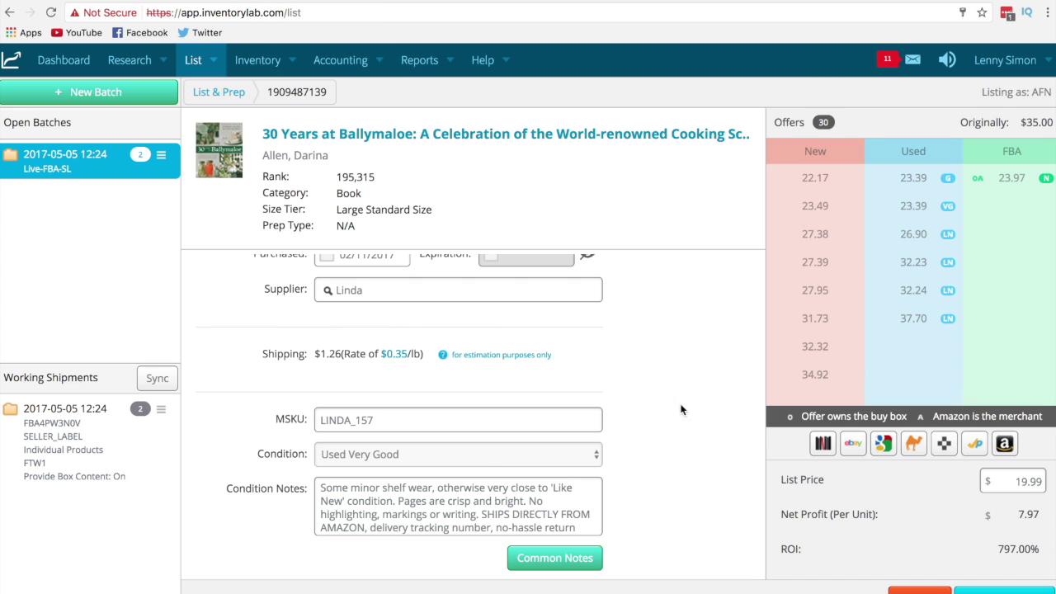
click(341, 3)
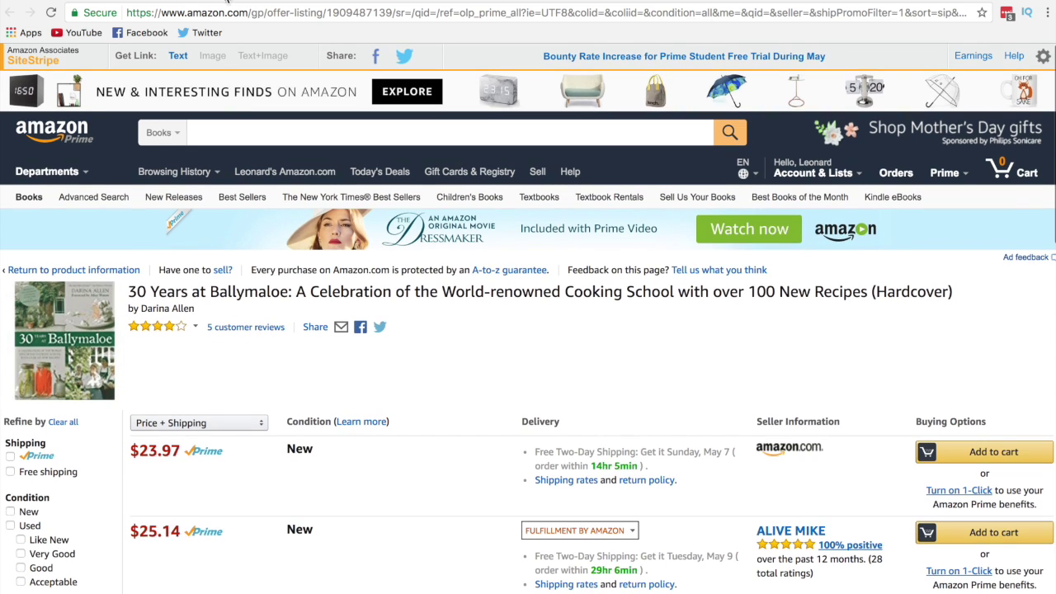
click(228, 3)
click(130, 3)
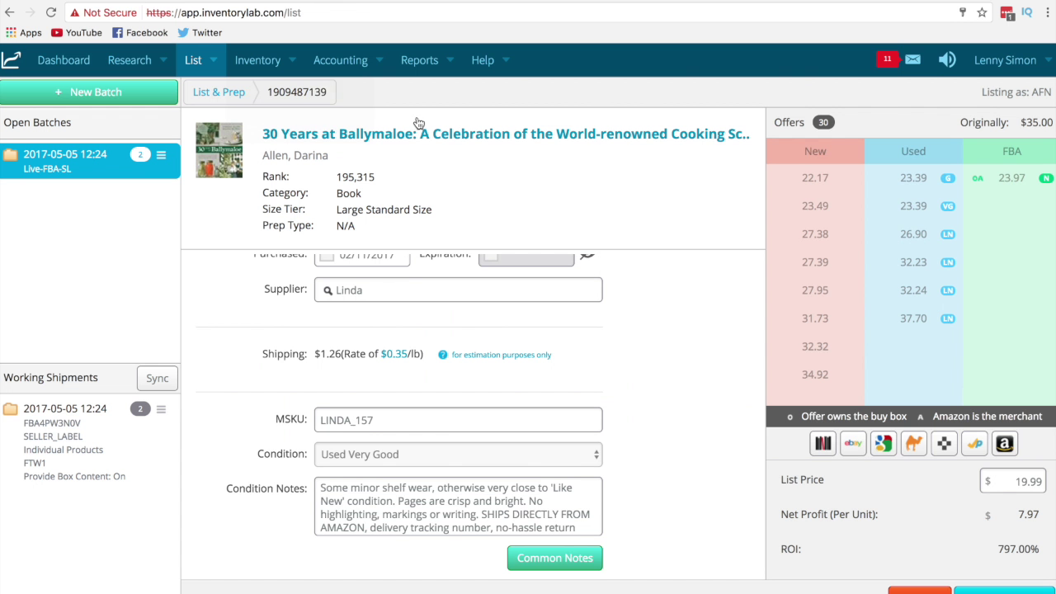
Step: Check the cookbook's quantity, cost, purchase date and supplier, and add the listing to the live FBA batch
scroll(683, 305, up, 1)
scroll(681, 302, up, 3)
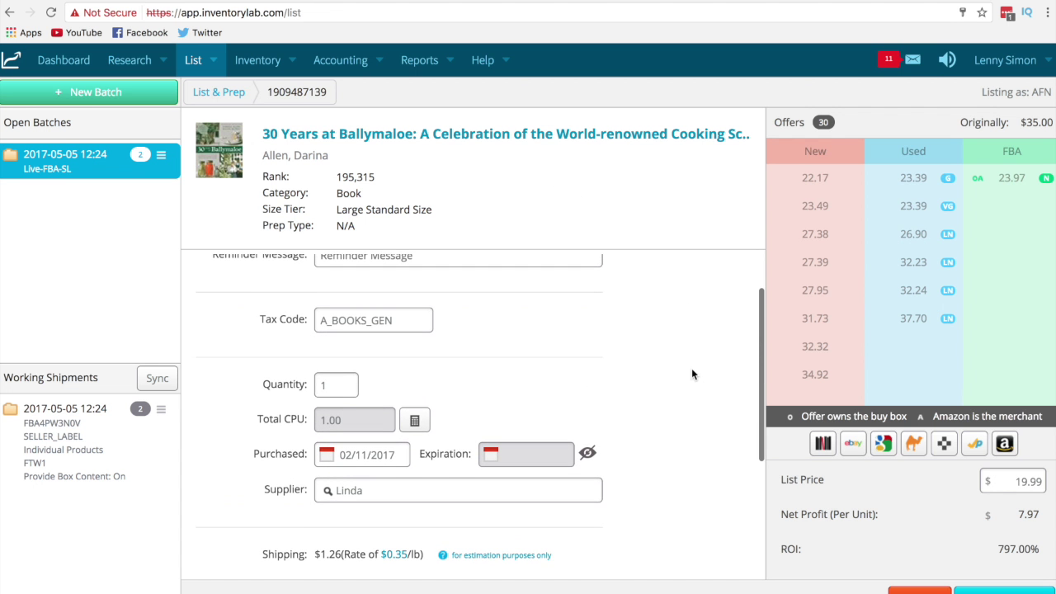
scroll(672, 370, up, 1)
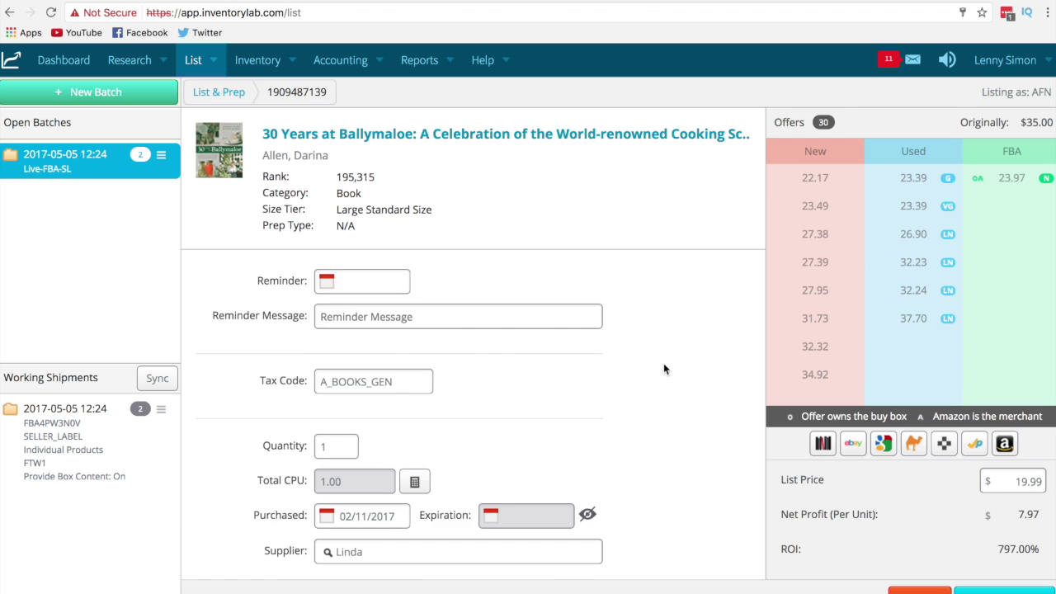
scroll(663, 368, down, 4)
scroll(663, 369, up, 3)
click(1003, 589)
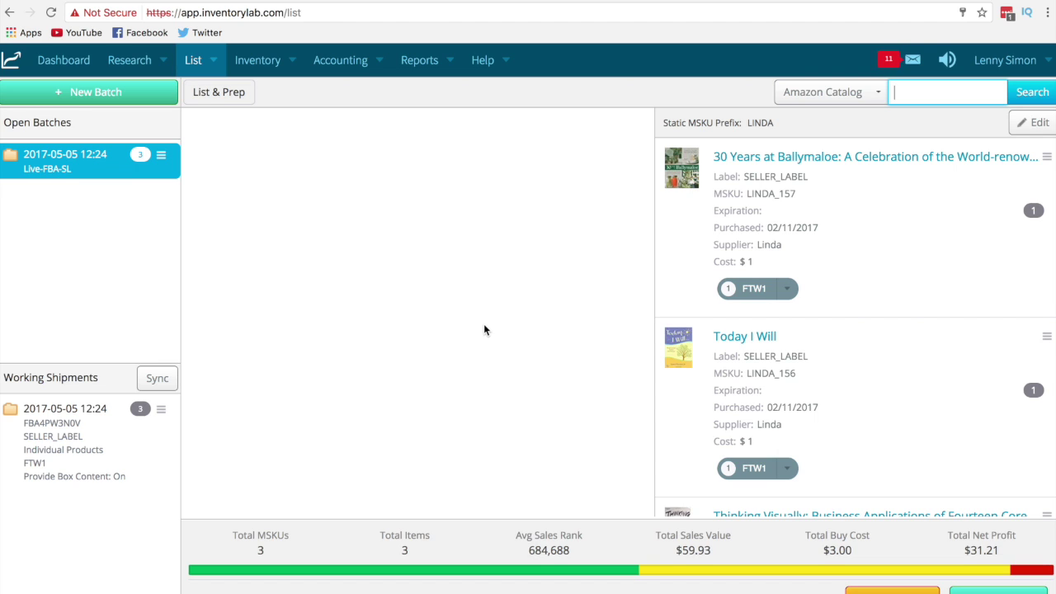
Step: Review the books listed in the live FBA batch with their MSKUs, suppliers, costs and FTW1 assignments
scroll(769, 312, down, 2)
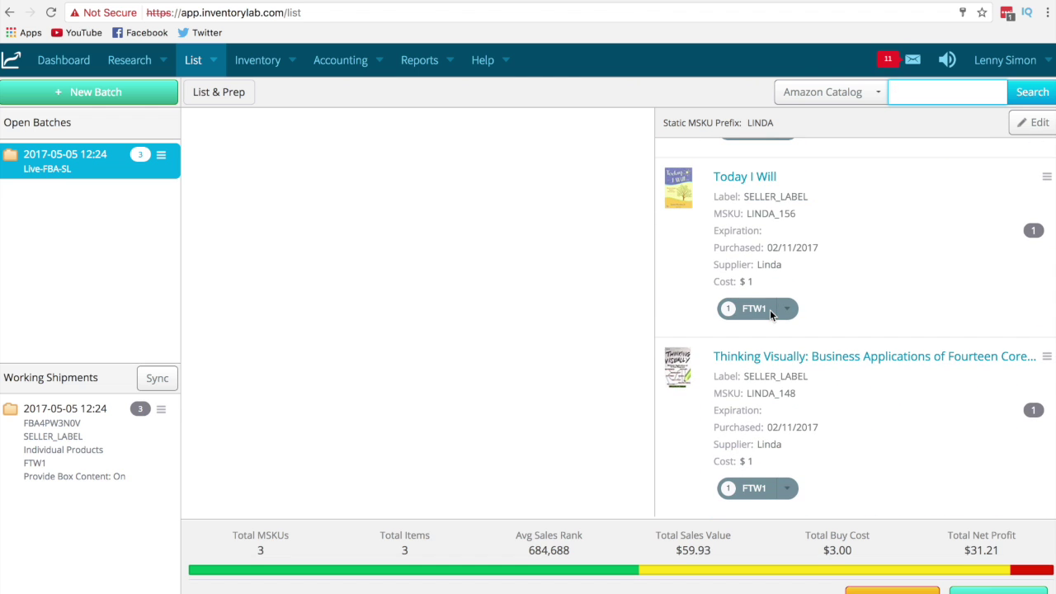
scroll(771, 314, up, 3)
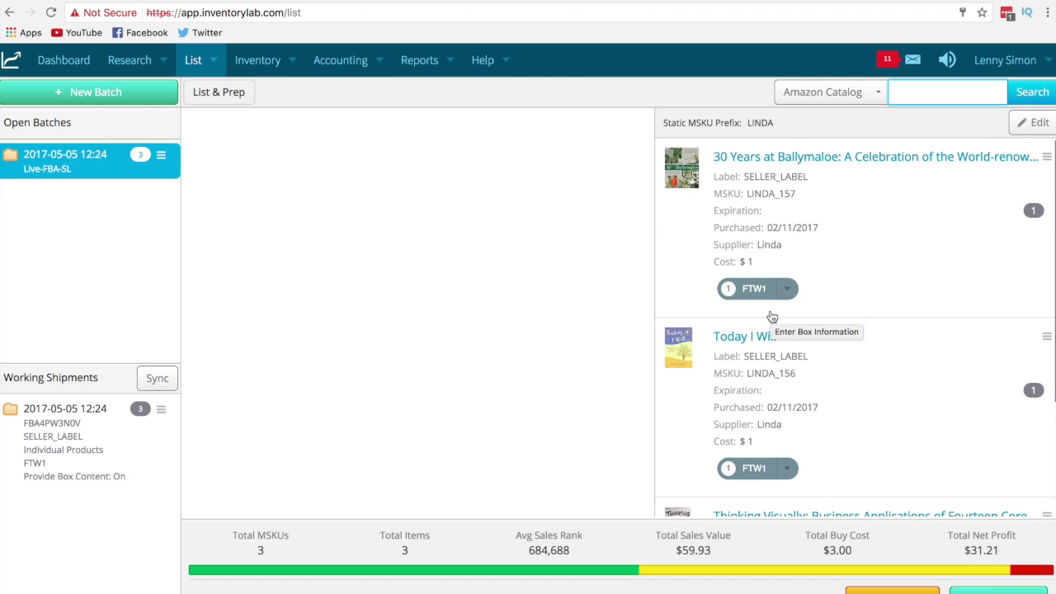
scroll(771, 313, down, 3)
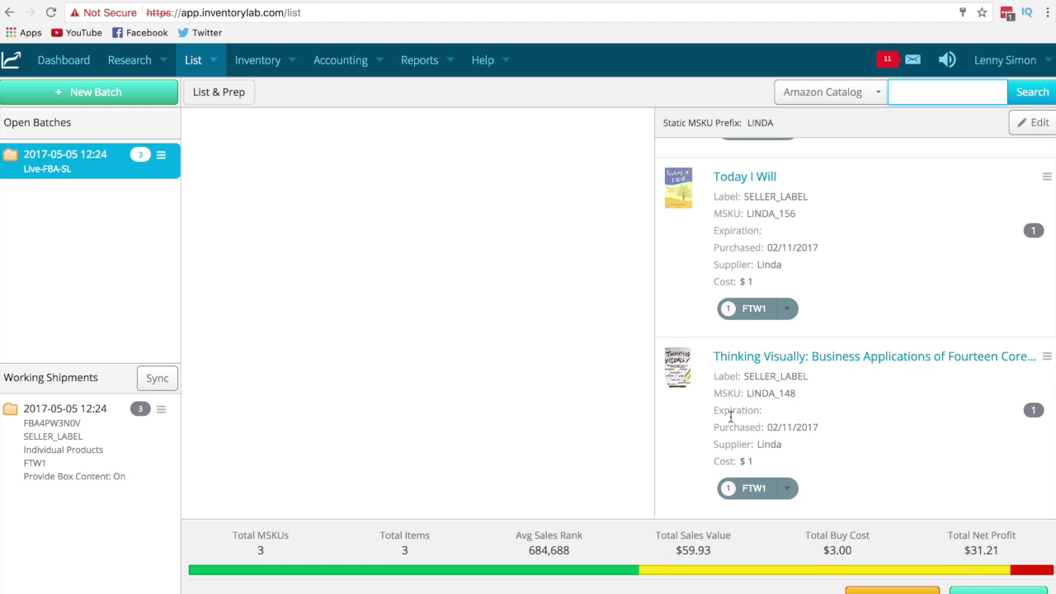
scroll(730, 416, up, 2)
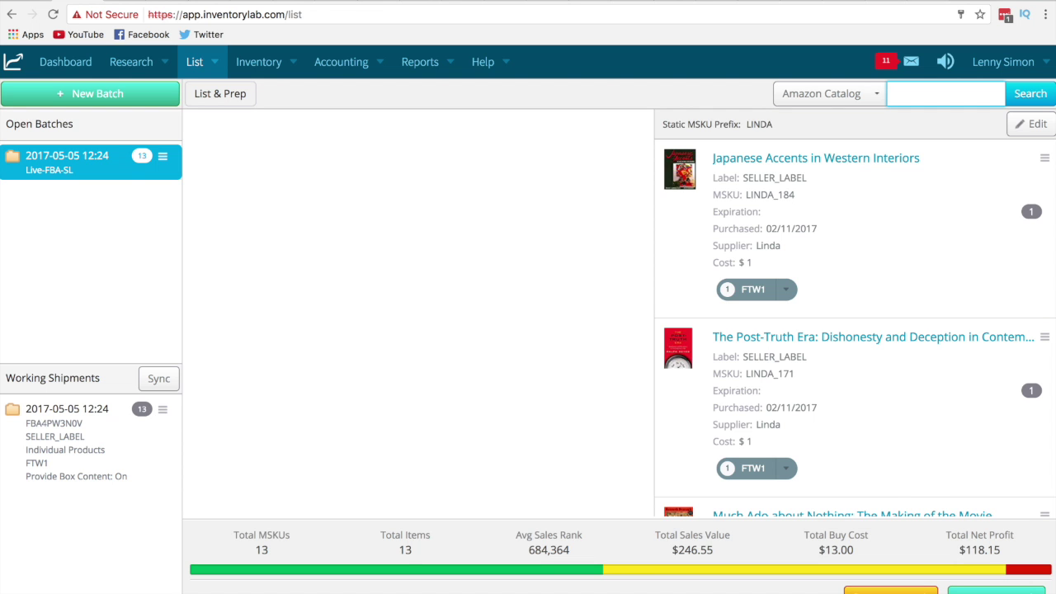
Step: Open Scan to Pack for the FTW1 shipment and review its available items
click(891, 590)
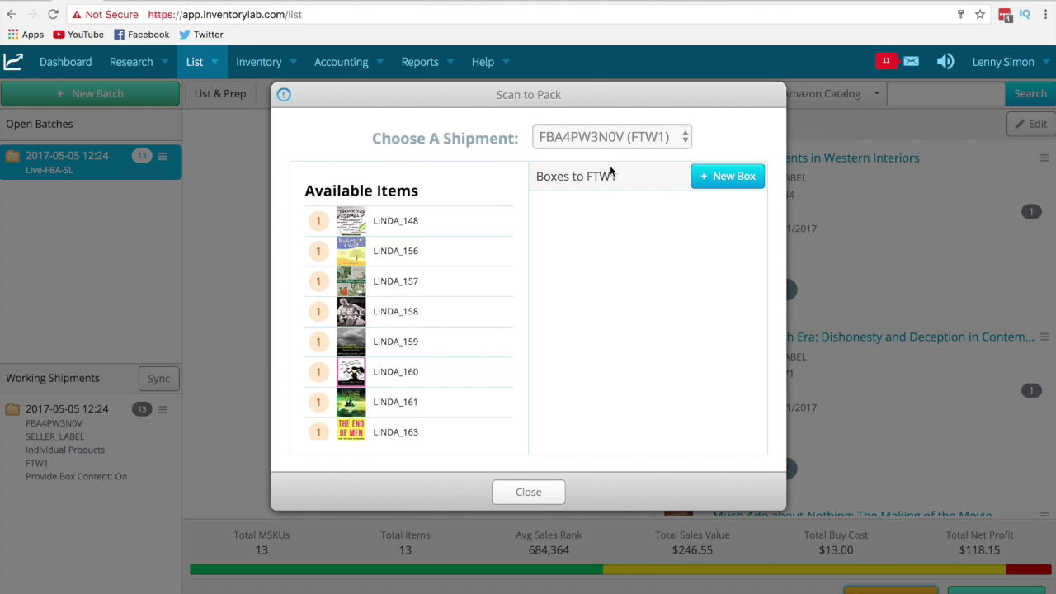
scroll(425, 282, down, 4)
scroll(428, 280, up, 4)
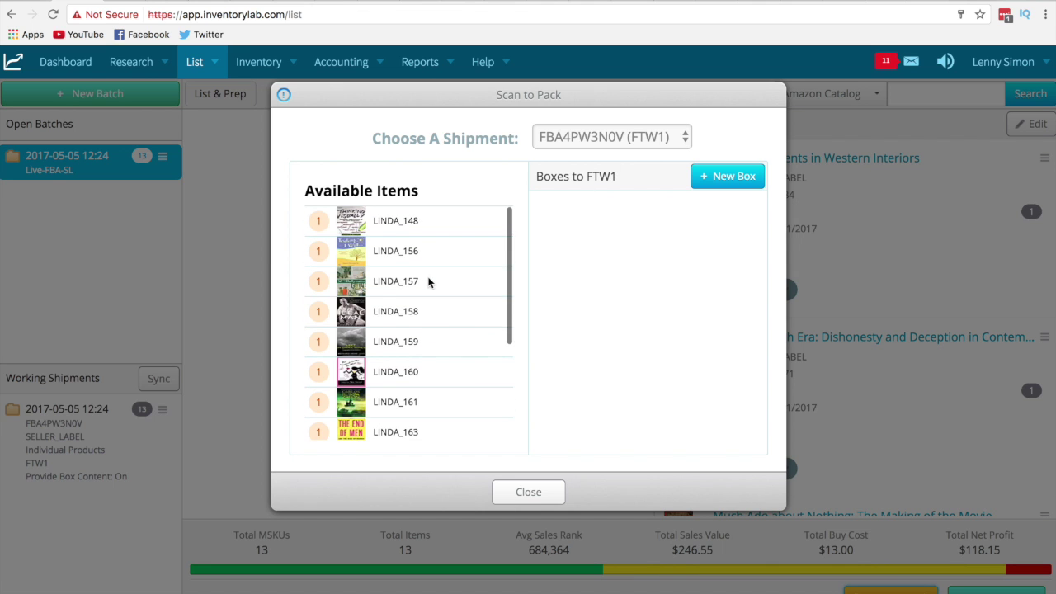
Step: Review the available items for the FTW1 shipment and add a new box for it
scroll(428, 281, down, 4)
scroll(428, 281, up, 4)
scroll(428, 281, down, 3)
scroll(429, 282, up, 3)
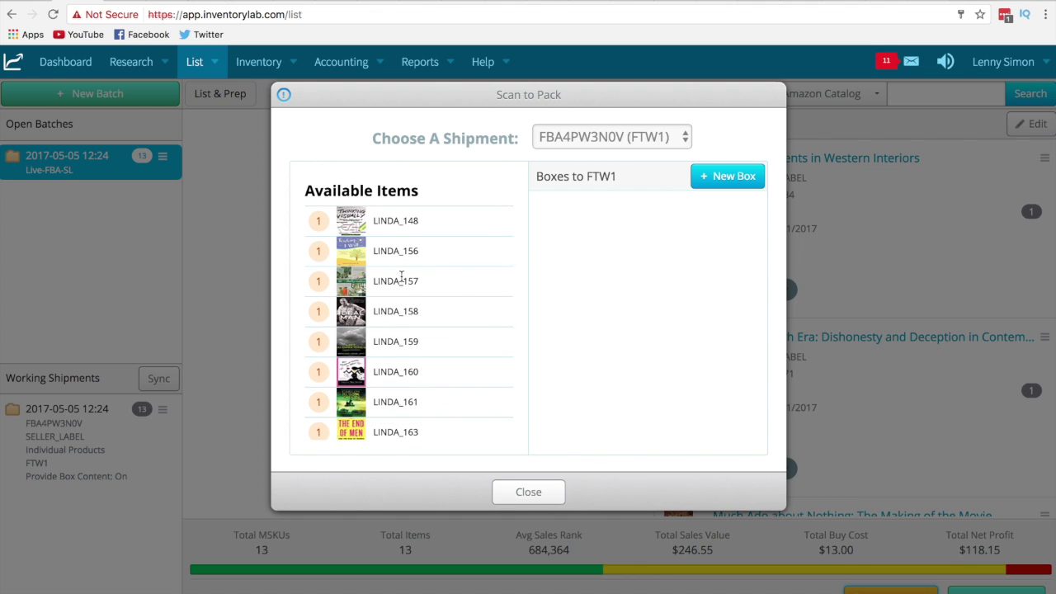
scroll(425, 403, down, 4)
scroll(450, 388, up, 4)
click(717, 179)
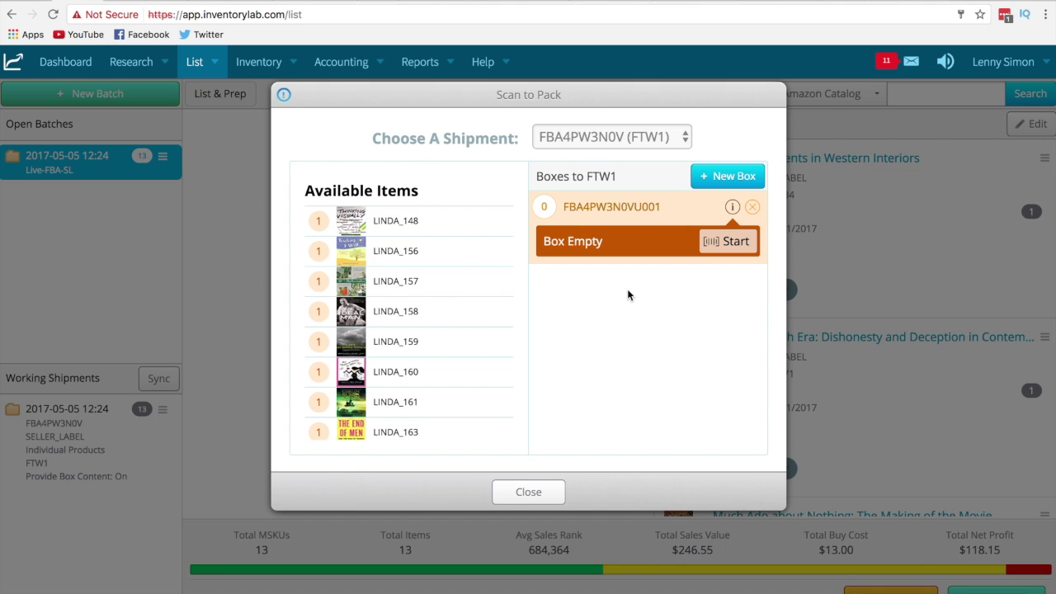
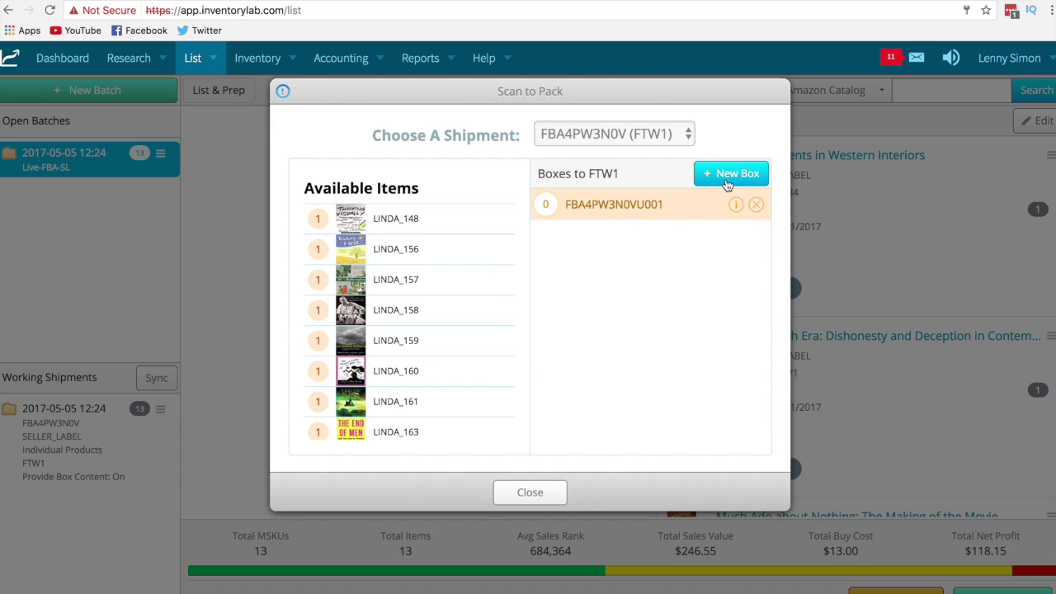
Step: Scan all available items, LINDA_148 through LINDA_184, into the empty FTW1 box, finish scanning and close Scan to Pack
click(735, 206)
click(733, 243)
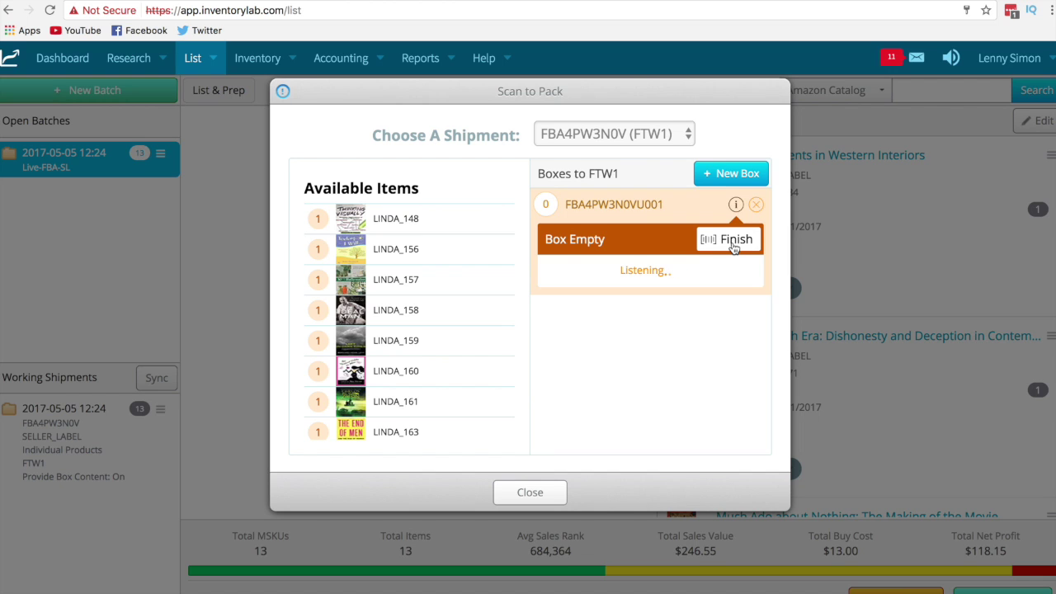
key(Return)
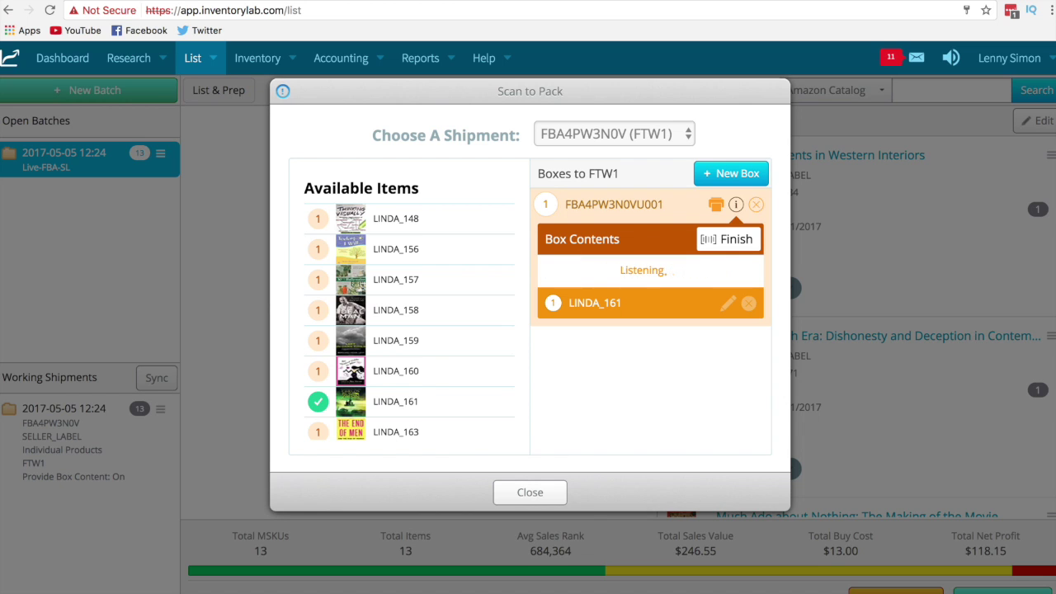
key(F1)
key(F1)
key(F2)
key(F2)
key(F2)
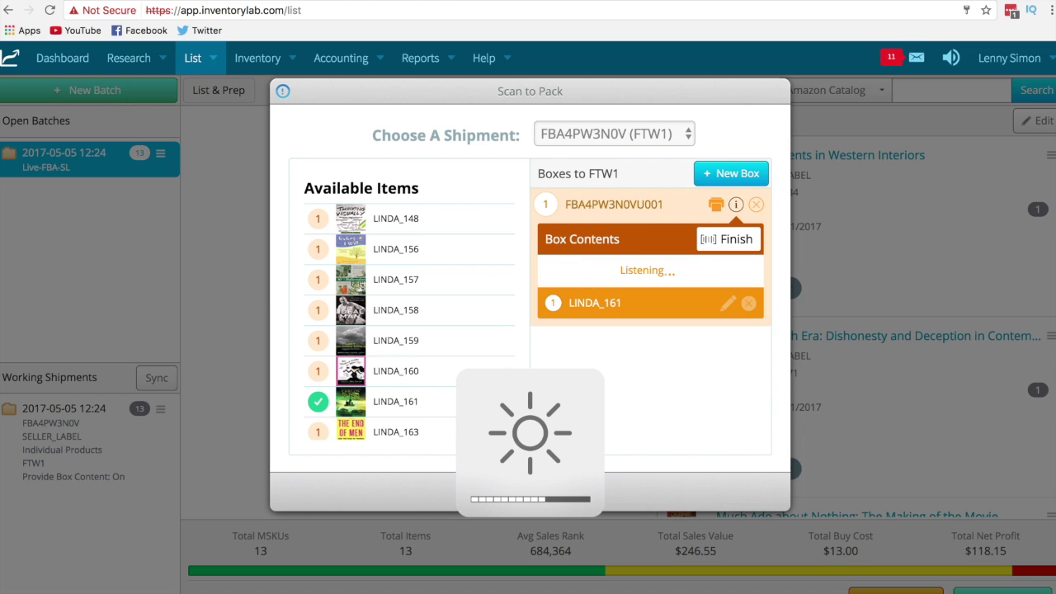
key(F12)
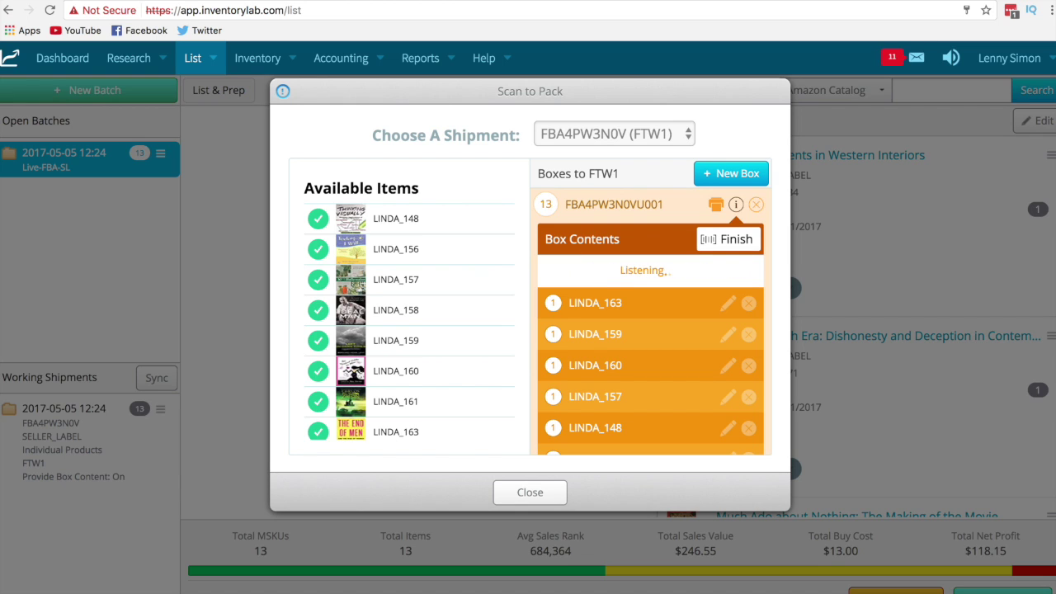
click(736, 248)
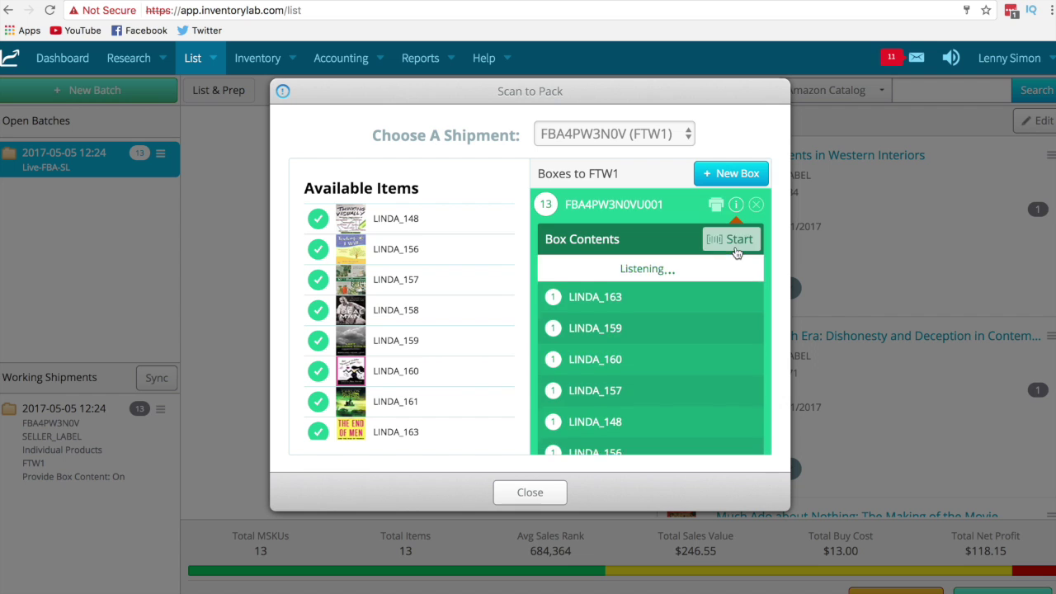
click(562, 498)
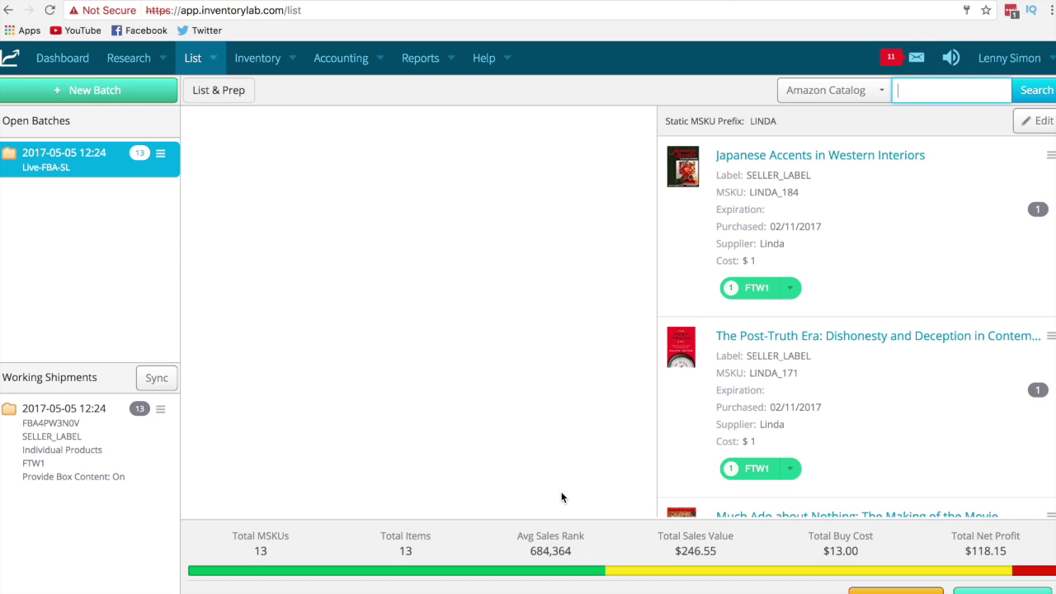
click(161, 411)
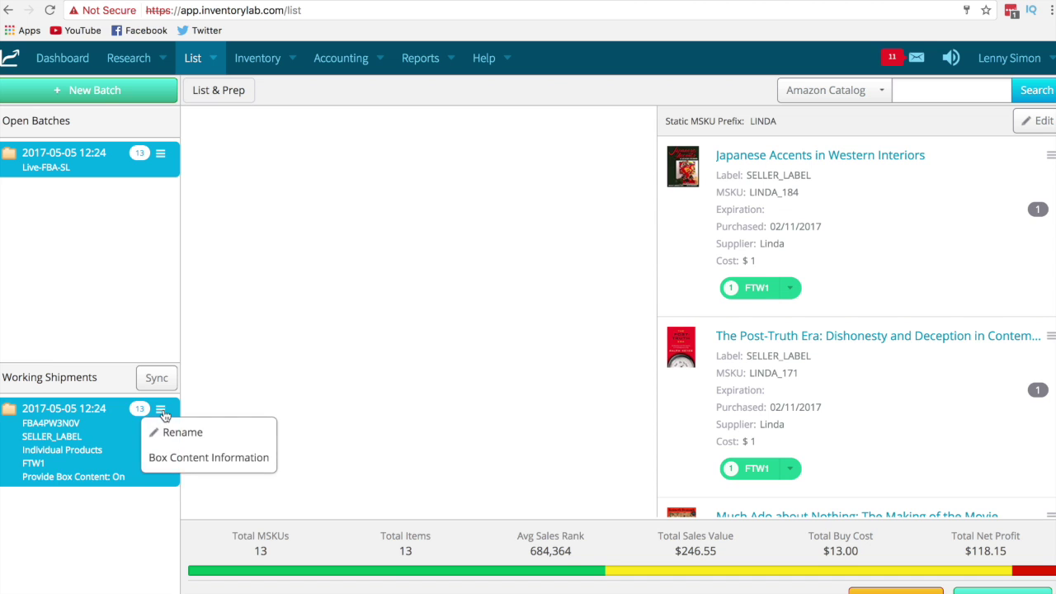
click(174, 459)
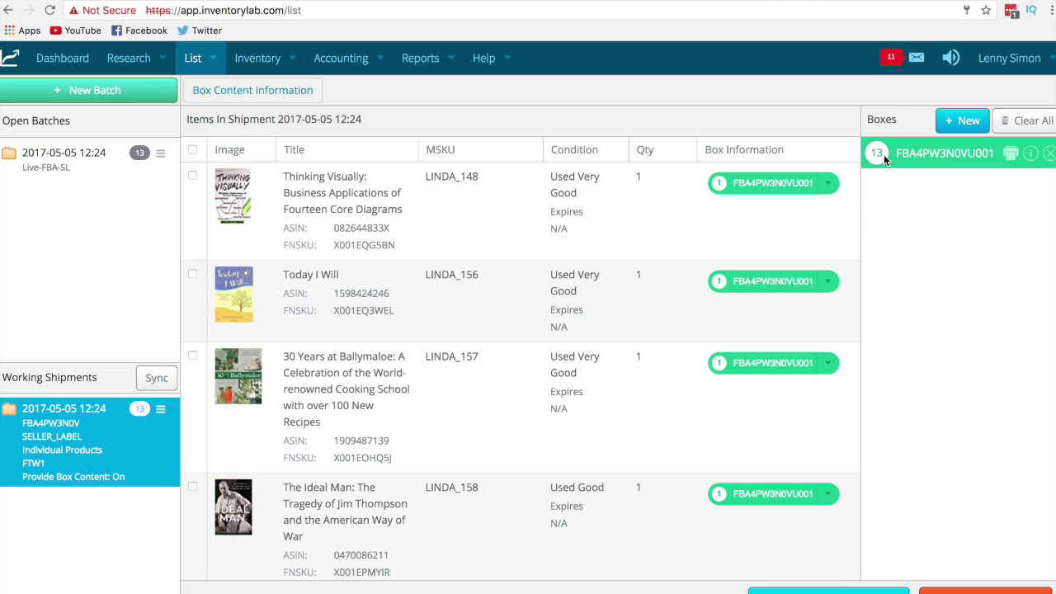
scroll(572, 321, down, 5)
scroll(572, 320, up, 5)
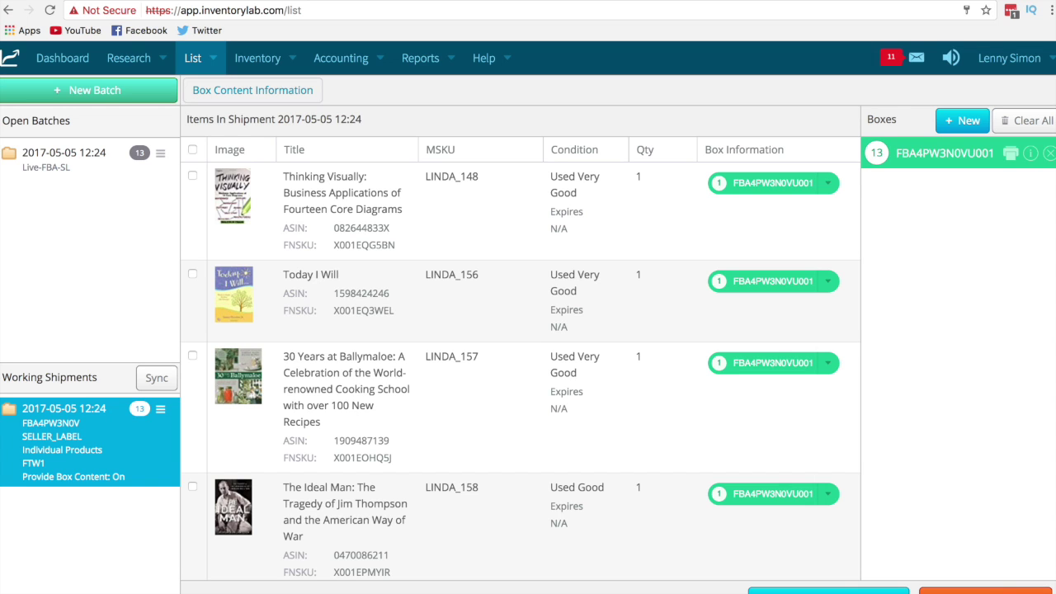
click(985, 590)
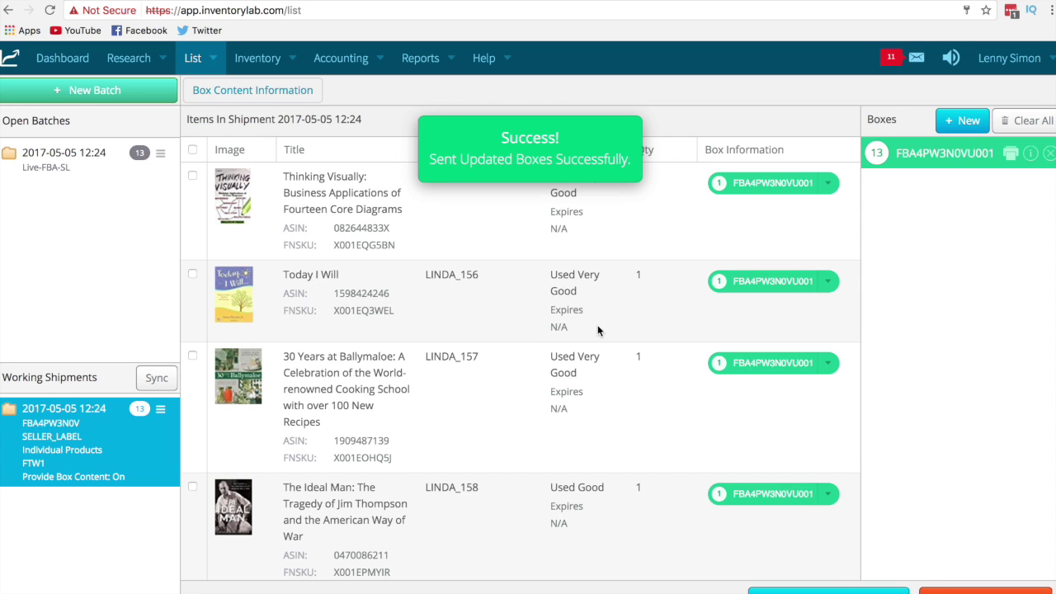
click(74, 168)
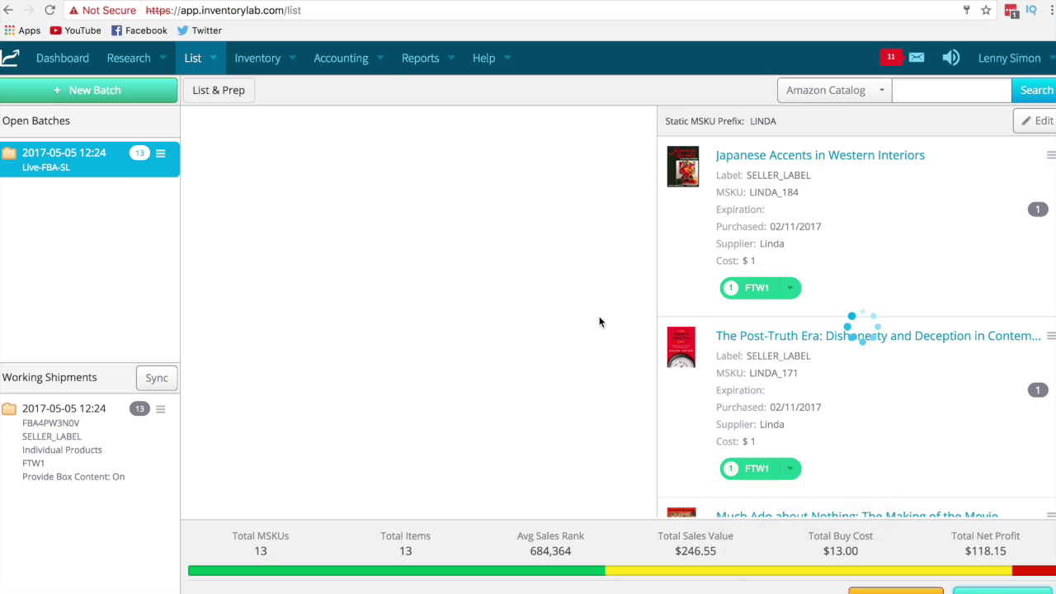
click(990, 153)
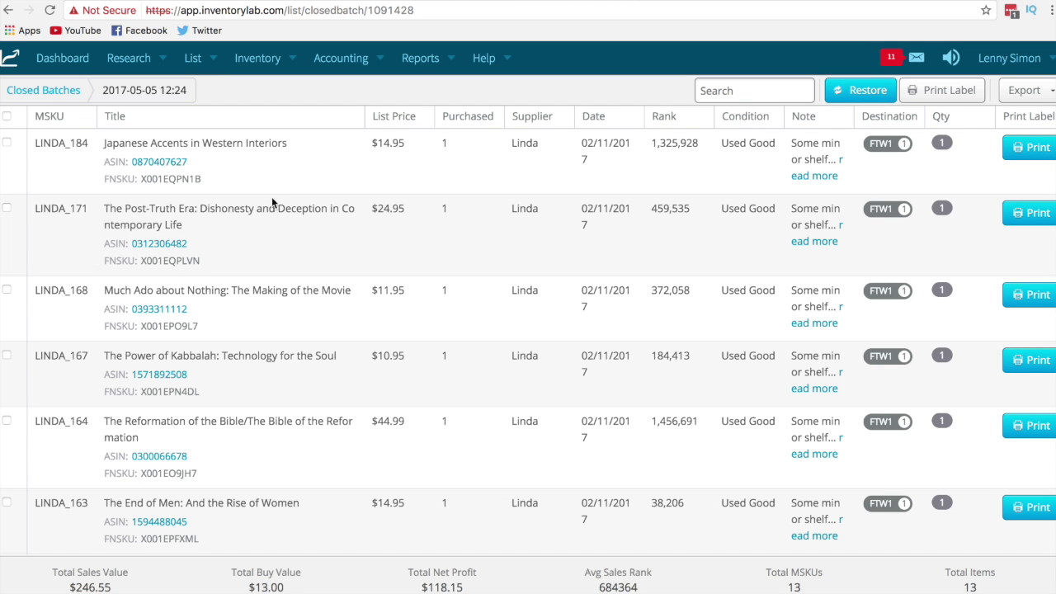
mouse_move(161, 60)
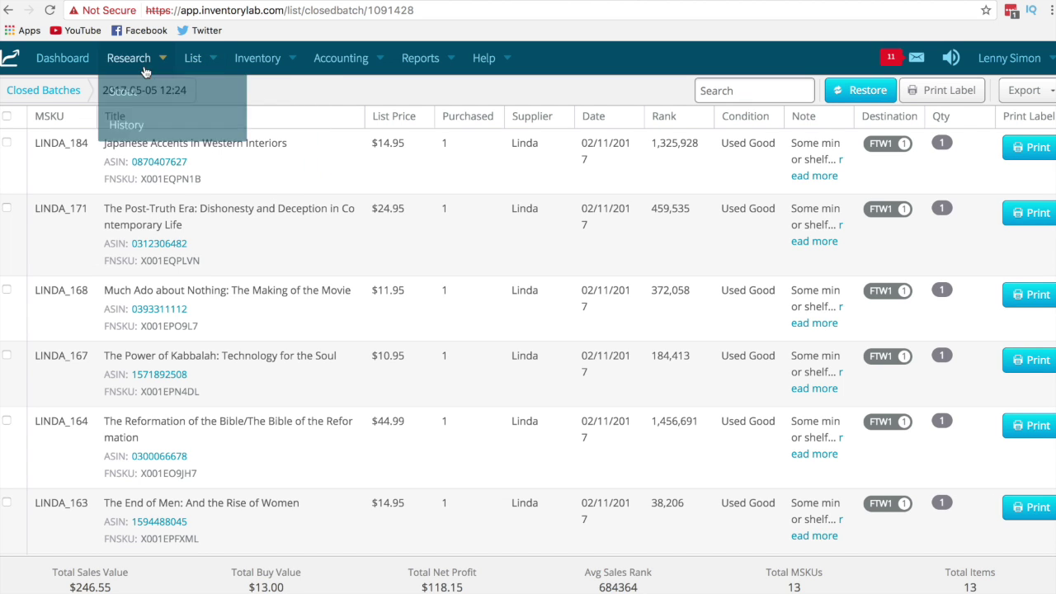
click(198, 94)
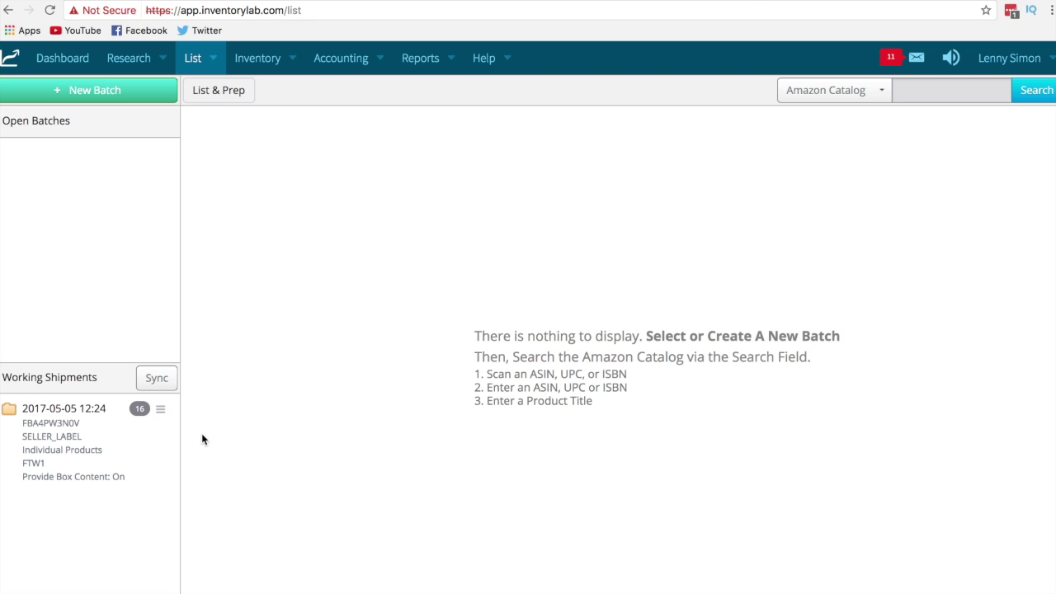
Step: Check the working shipment's box content information and switch to the Amazon Seller Central home page
click(160, 410)
click(164, 458)
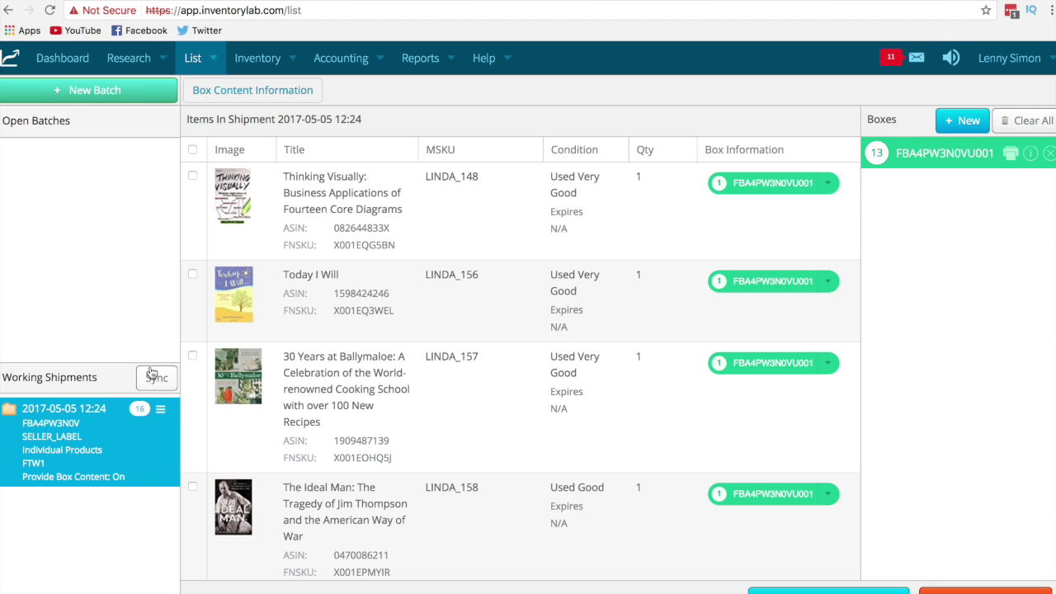
key(ctrl+Tab)
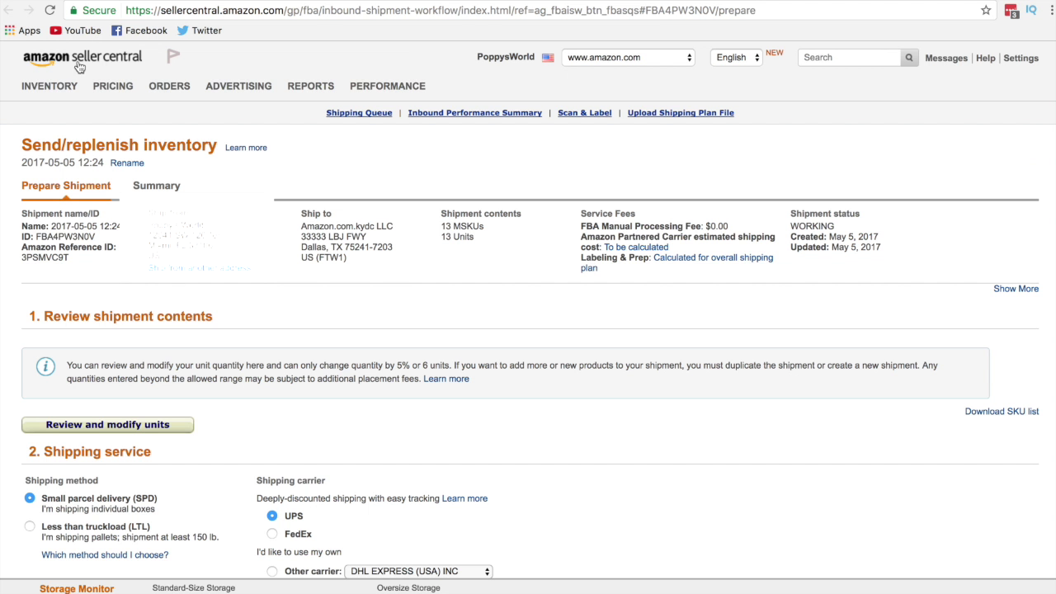
click(74, 50)
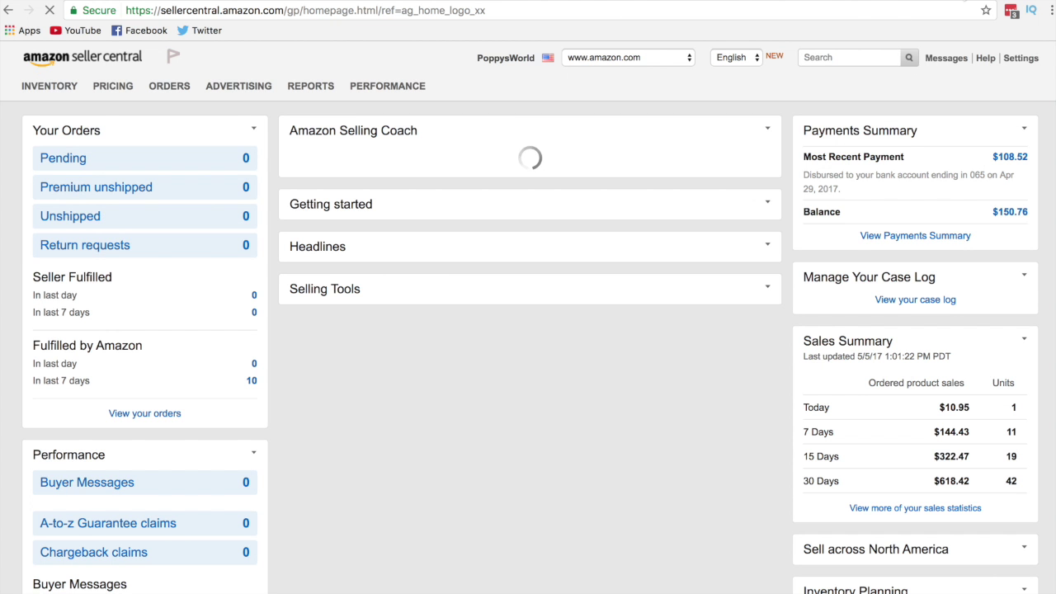
Step: Open inventorylab.com in a new browser tab and go to its login
key(ctrl+t)
text(inventorylab.com)
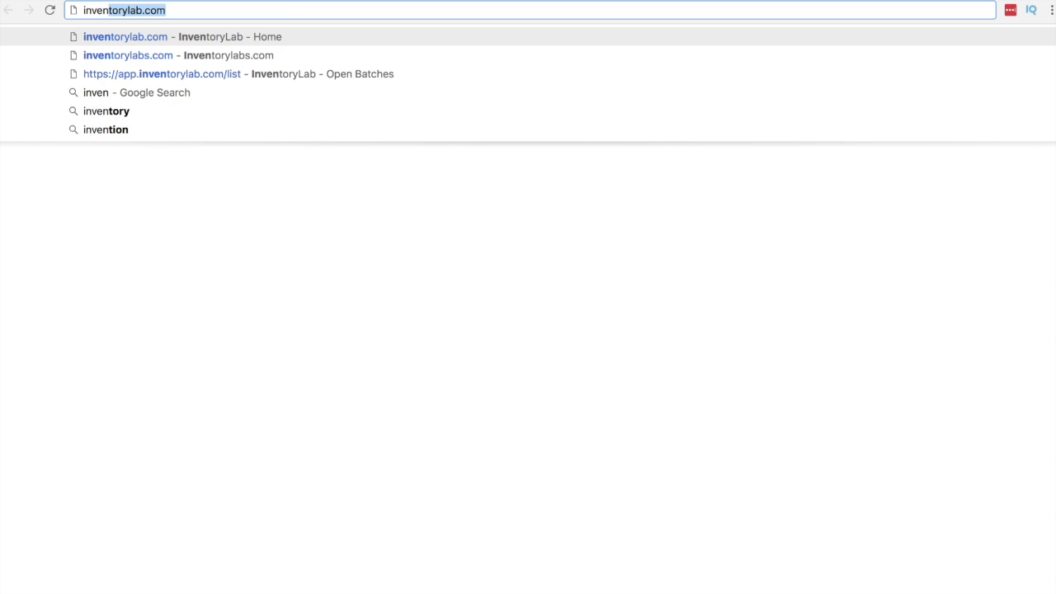
key(Return)
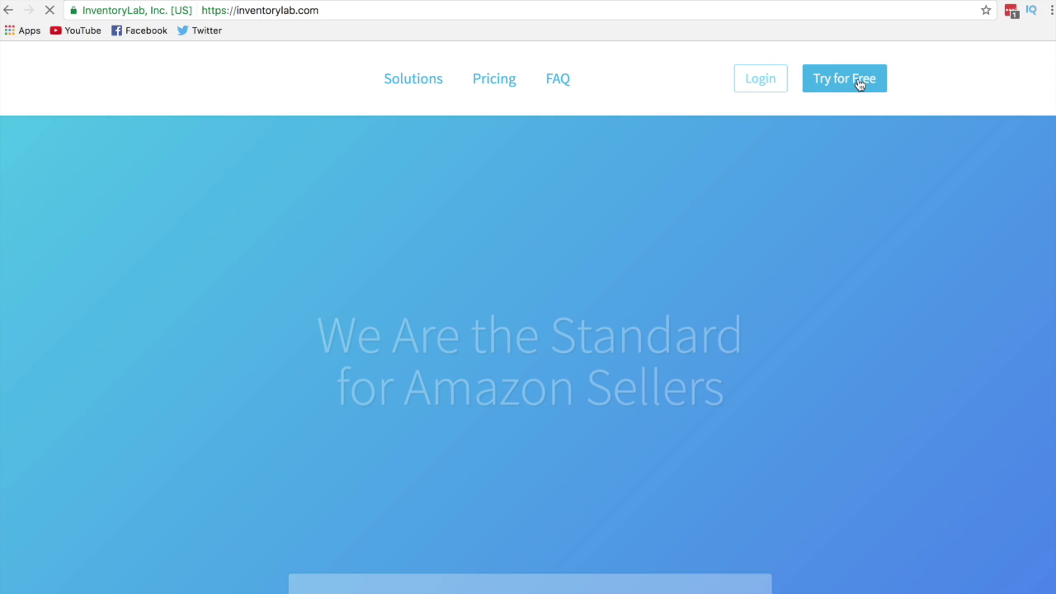
click(764, 81)
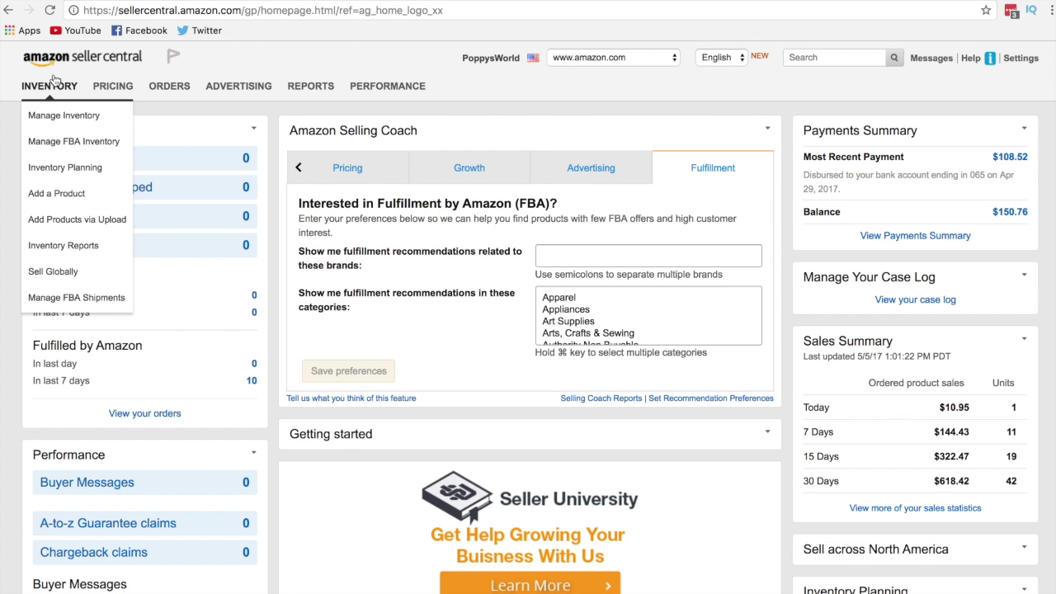
mouse_move(51, 86)
click(65, 299)
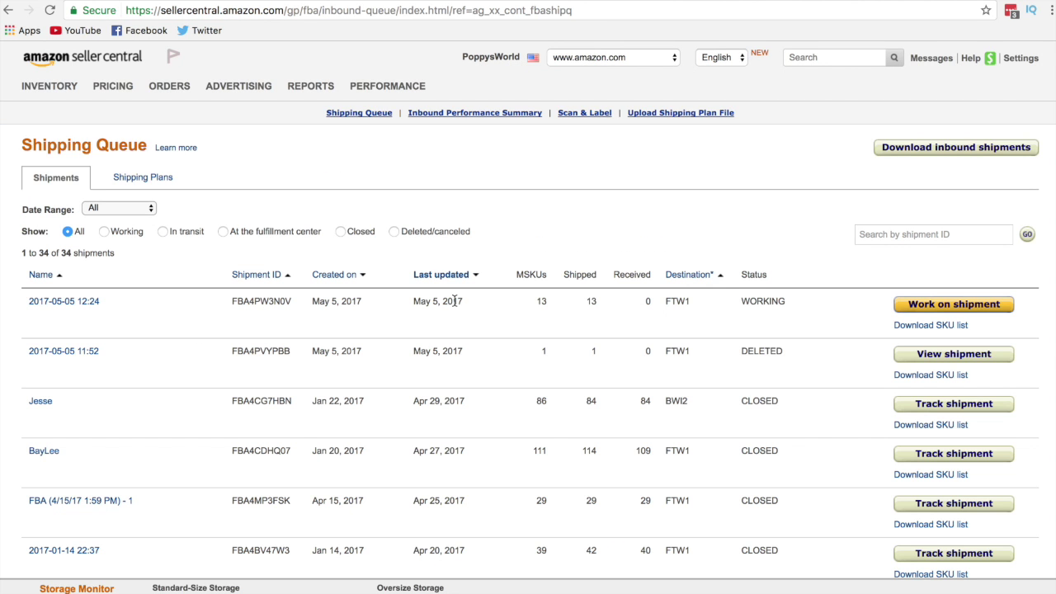
drag(597, 301, 535, 300)
Step: Switch to InventoryLab, reopen the working shipment's box contents, send them to Amazon again and review the boxed items
click(83, 4)
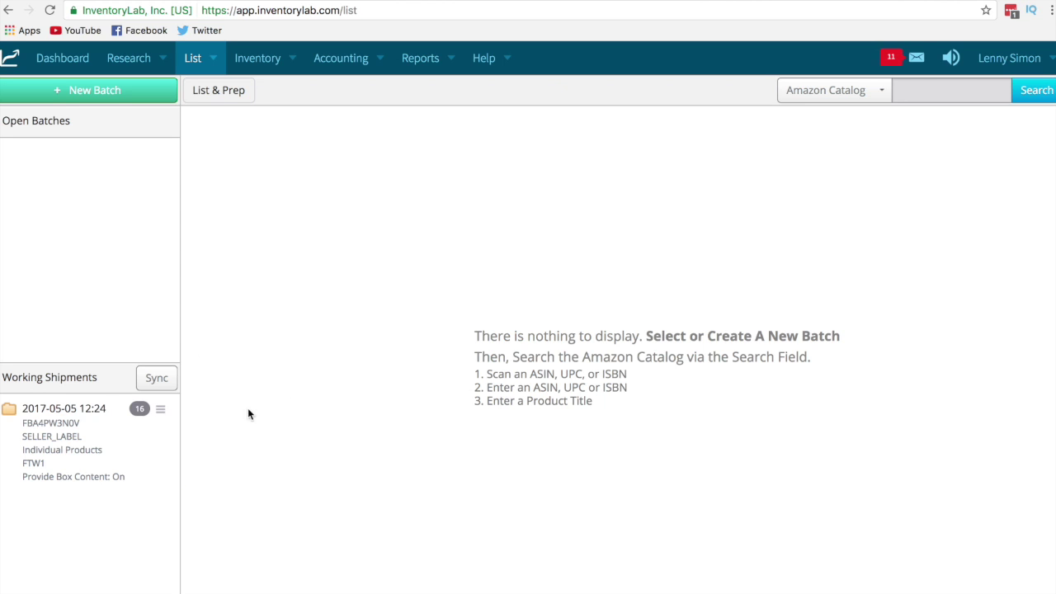
click(160, 408)
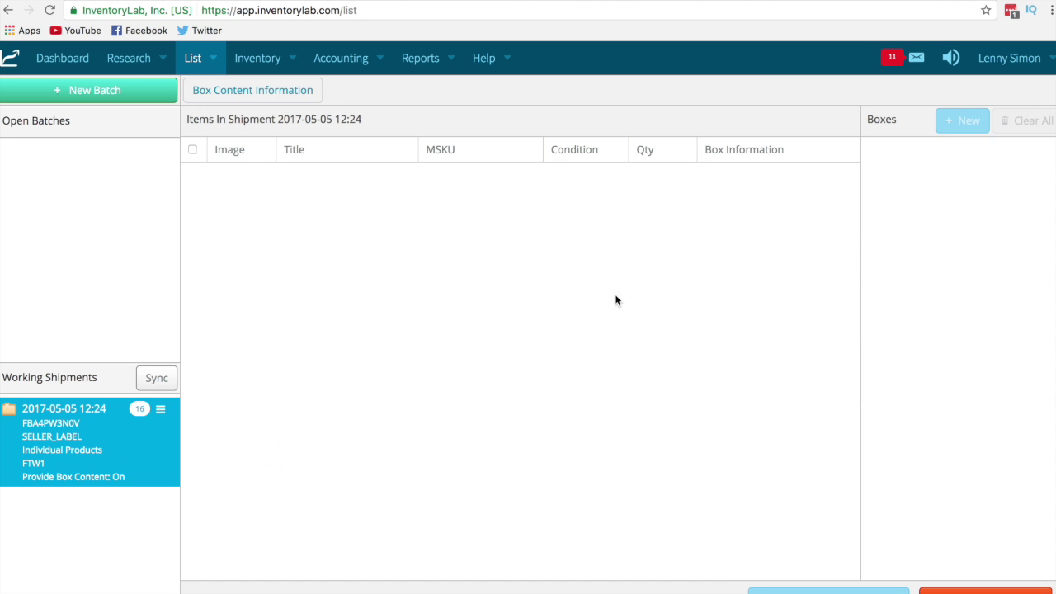
click(1004, 591)
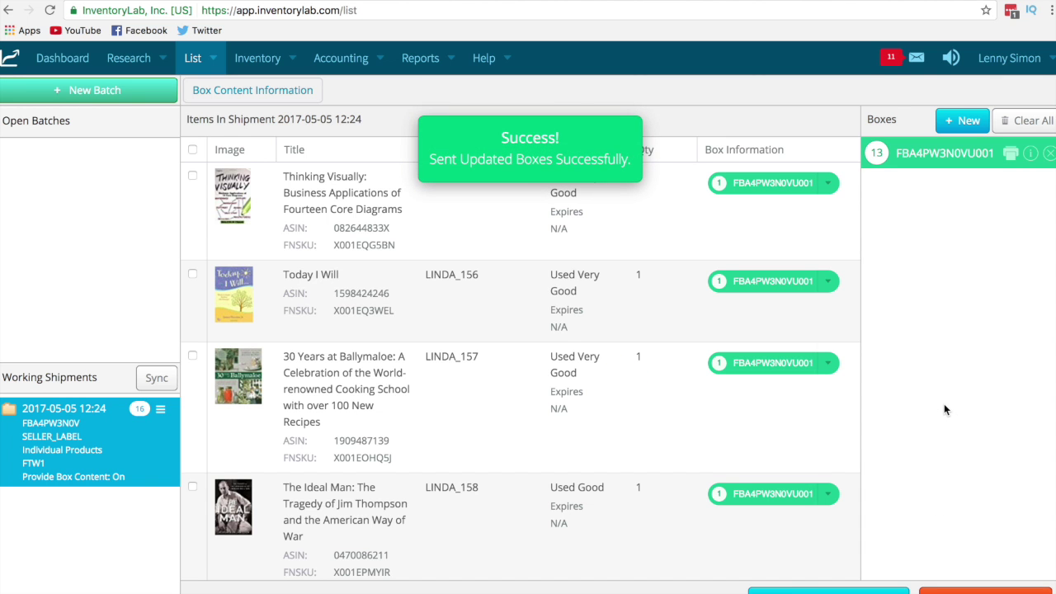
scroll(559, 421, down, 10)
scroll(559, 424, up, 10)
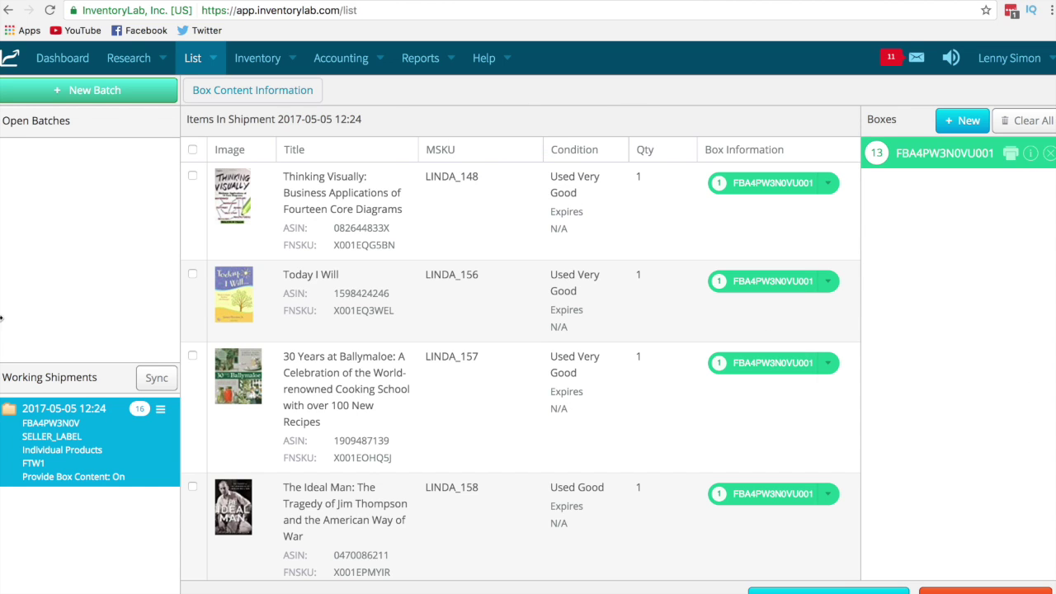
Step: Check InventoryLab for Amazon listing errors and return to the open batches
mouse_move(202, 58)
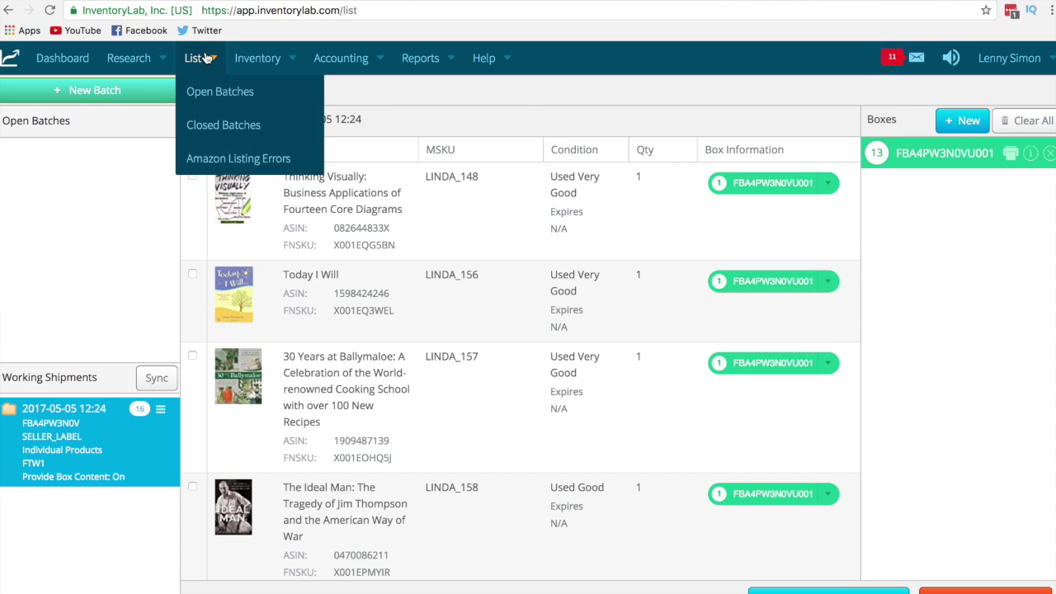
click(201, 159)
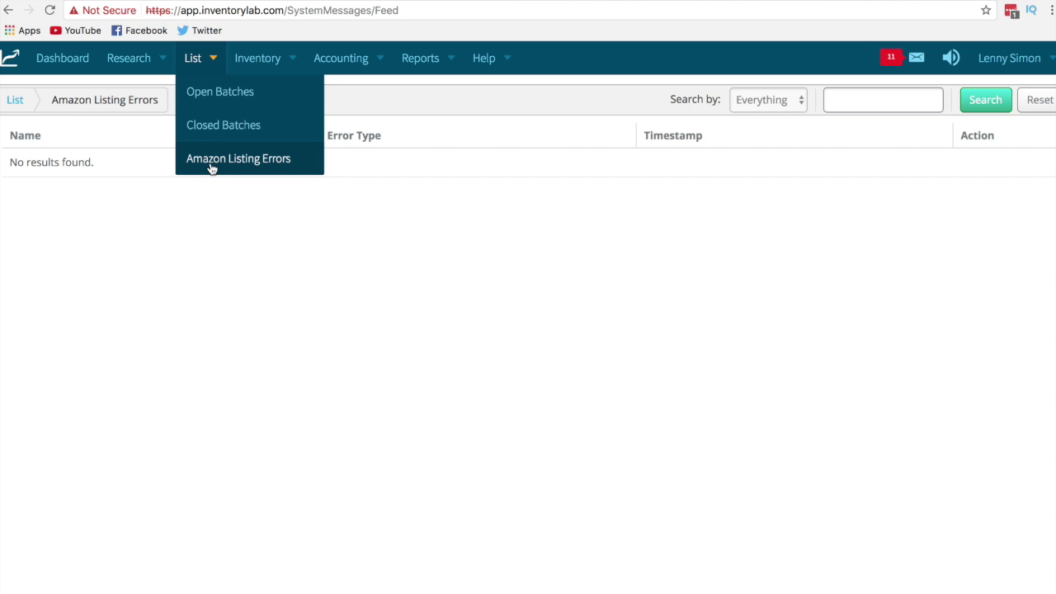
click(201, 91)
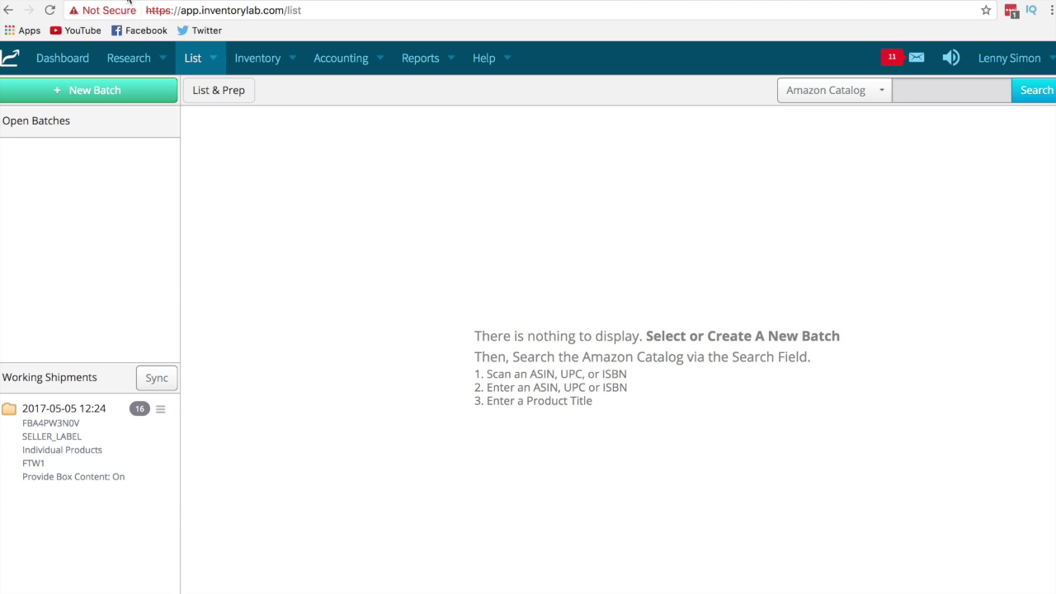
key(ctrl+Tab)
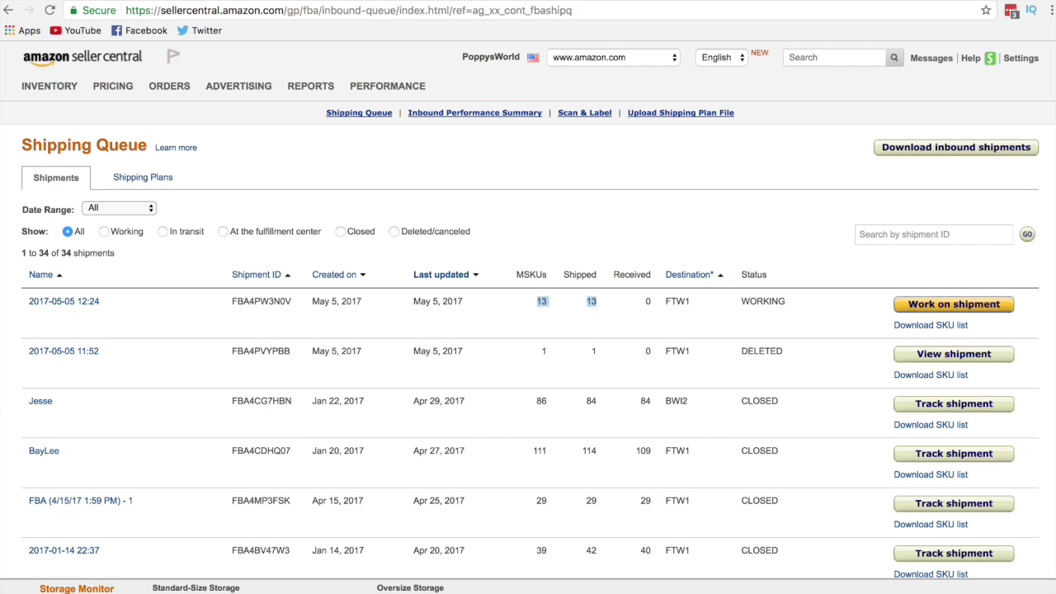
click(955, 304)
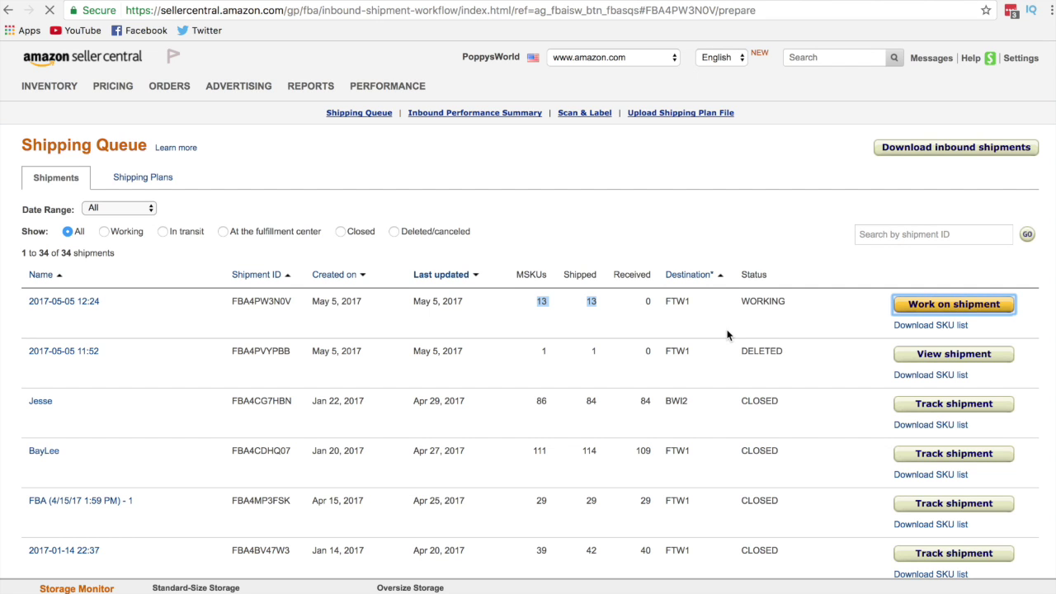
scroll(263, 322, down, 5)
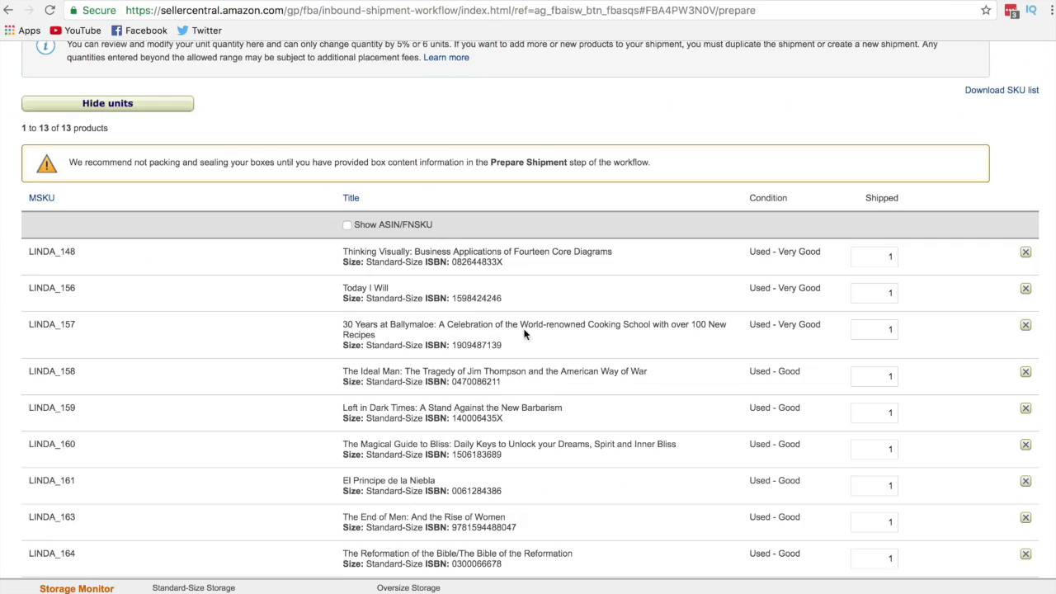
scroll(480, 360, down, 10)
scroll(480, 361, up, 10)
scroll(480, 364, down, 5)
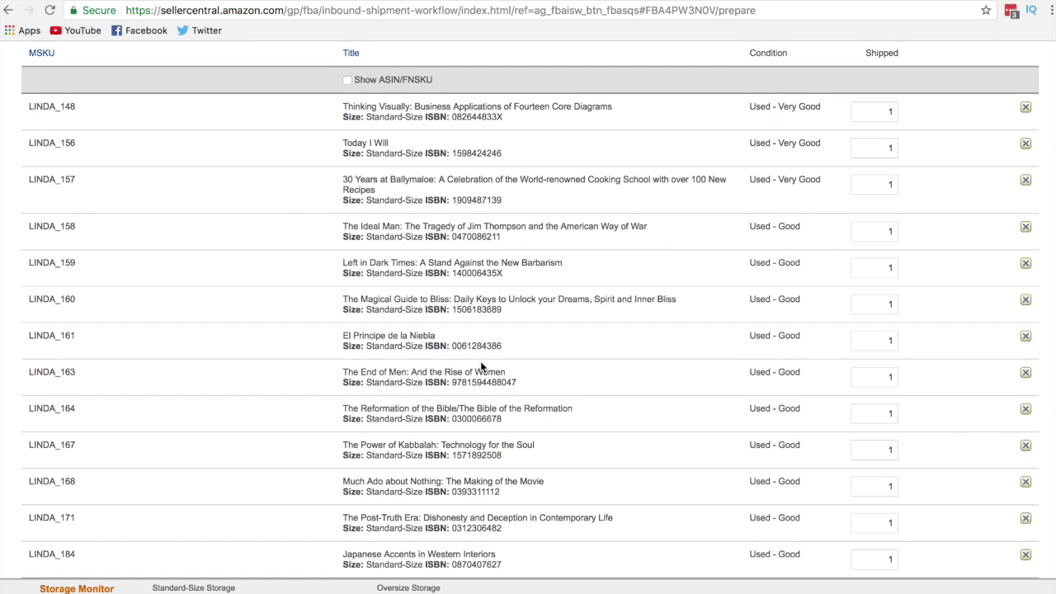
Step: Review the shipment's product list, shipping method and carrier, and the packing and box content information settings
scroll(480, 360, down, 2)
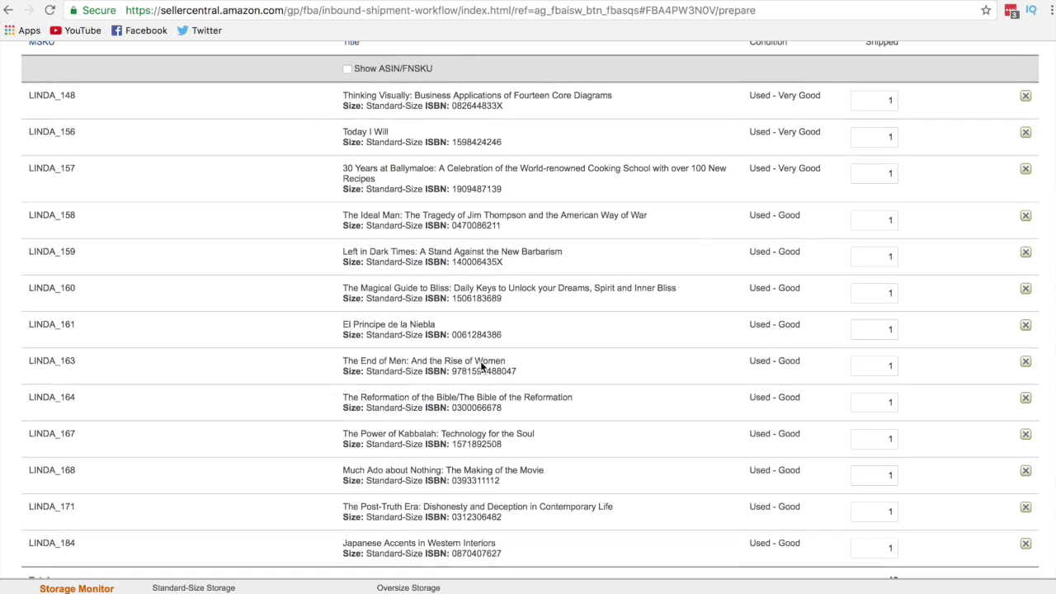
scroll(480, 360, up, 5)
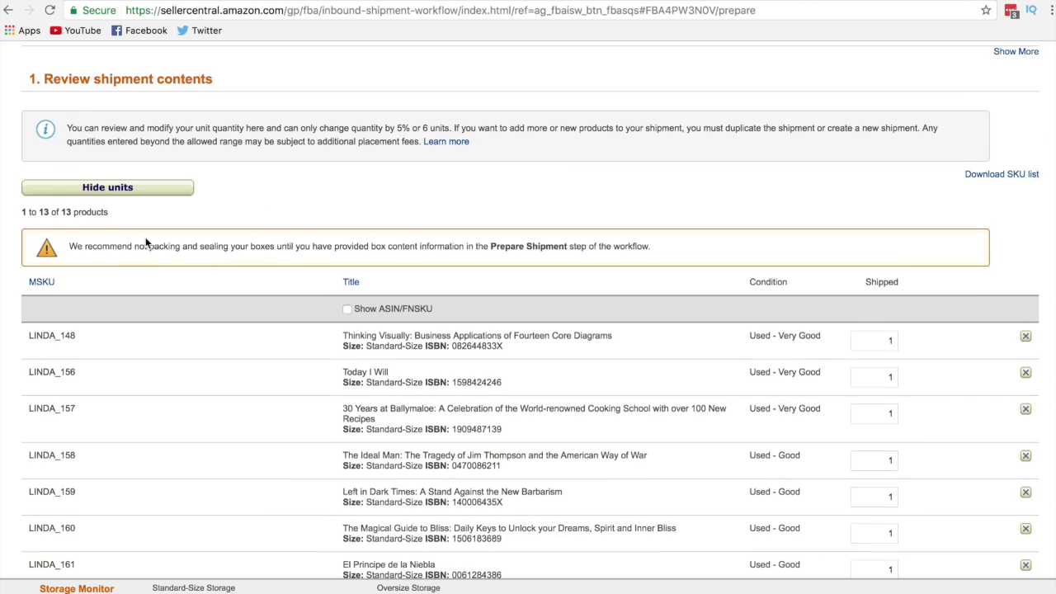
scroll(176, 335, down, 15)
scroll(176, 335, down, 2)
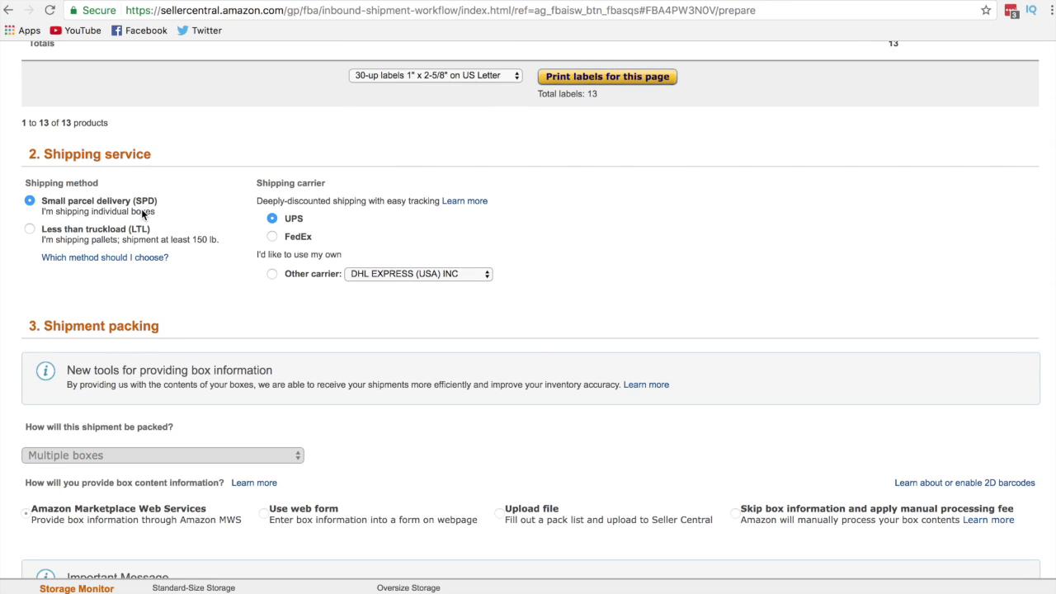
scroll(232, 329, down, 3)
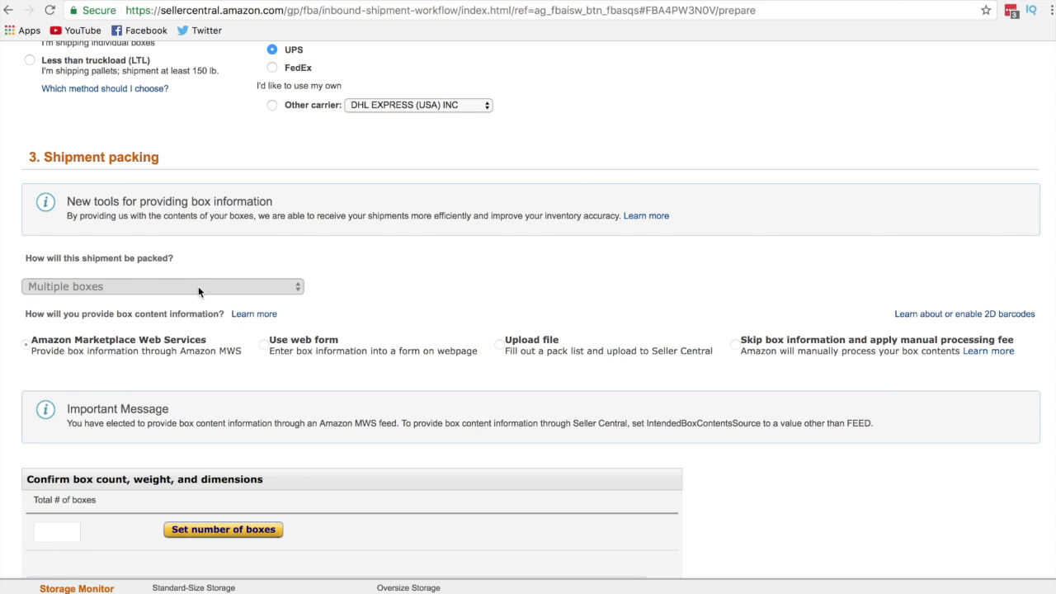
Step: Go to the box count, weight and dimensions section and open the weight of box 1 for entry
scroll(363, 264, down, 2)
click(47, 407)
click(197, 537)
click(67, 406)
scroll(310, 457, down, 2)
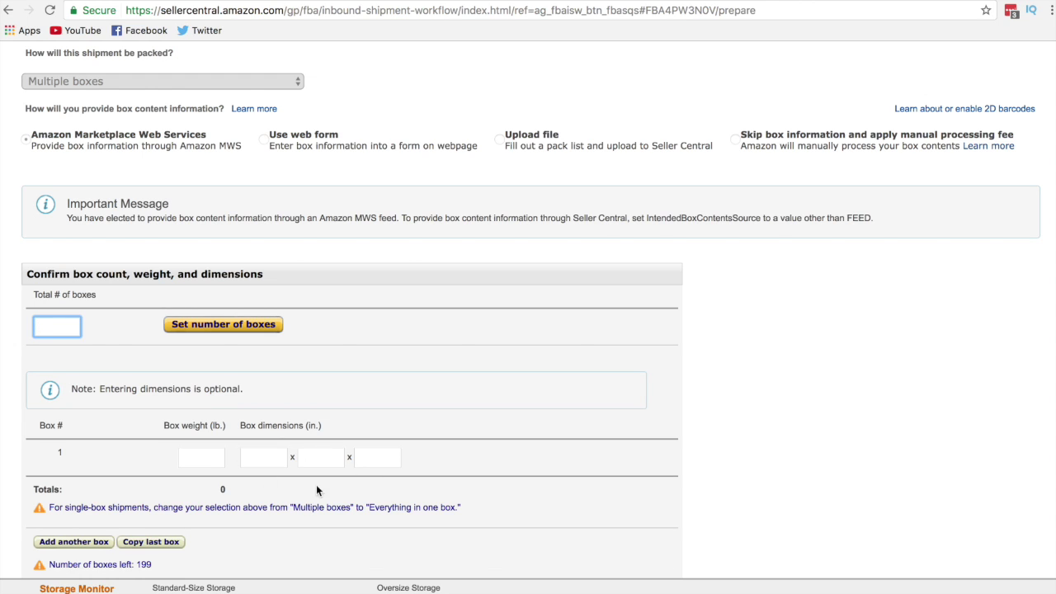
click(208, 457)
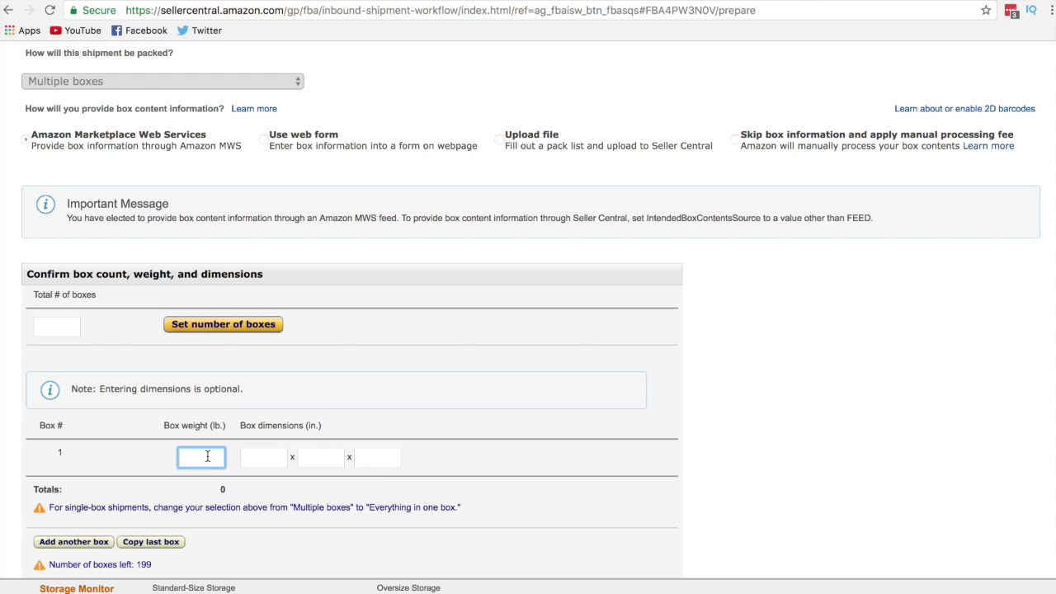